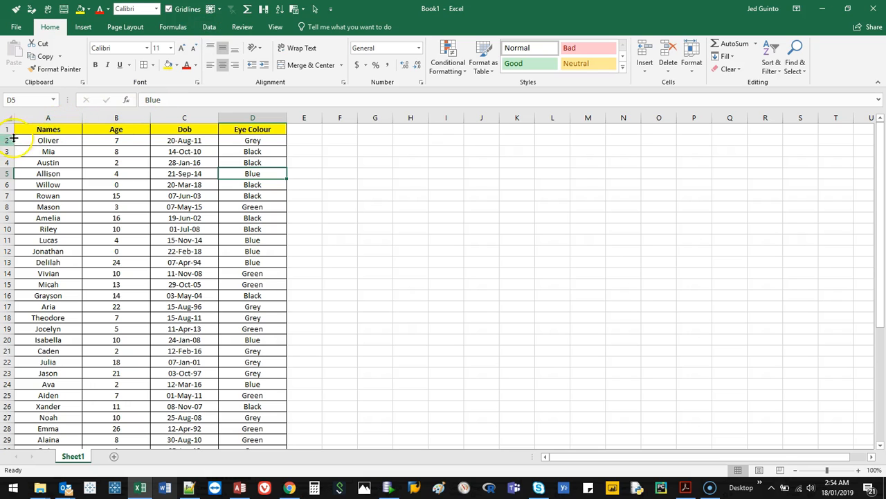
- Select table columns A to D and bring up the Data tab's sort and filter tools
{"action": "left_click_drag", "start_coordinate": [43, 126], "coordinate": [219, 131]}
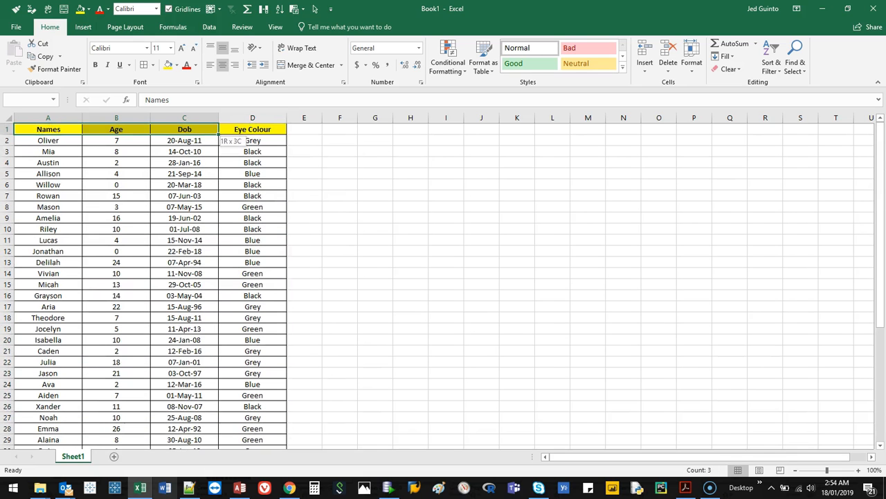
{"action": "left_click_drag", "start_coordinate": [44, 116], "coordinate": [235, 111]}
{"action": "left_click", "coordinate": [209, 26]}
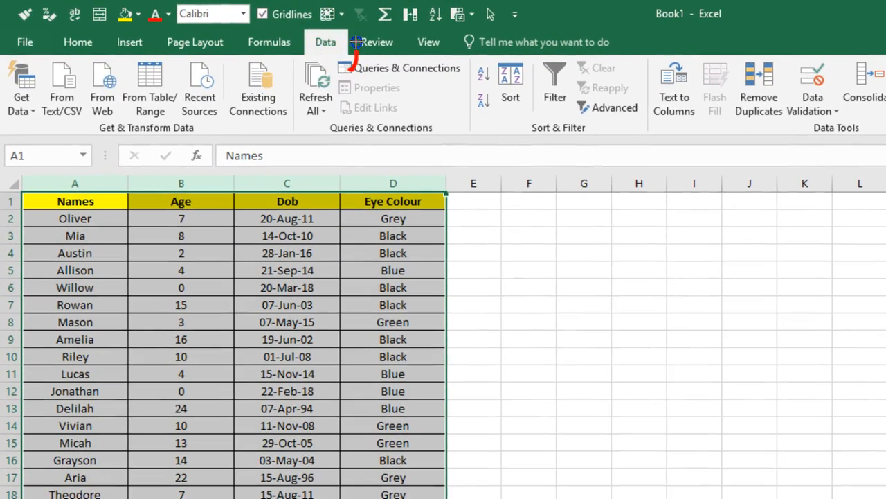
{"action": "mouse_move", "coordinate": [356, 42]}
{"action": "left_mouse_down"}
{"action": "mouse_move", "coordinate": [331, 64]}
{"action": "mouse_move", "coordinate": [352, 47]}
{"action": "left_mouse_up"}
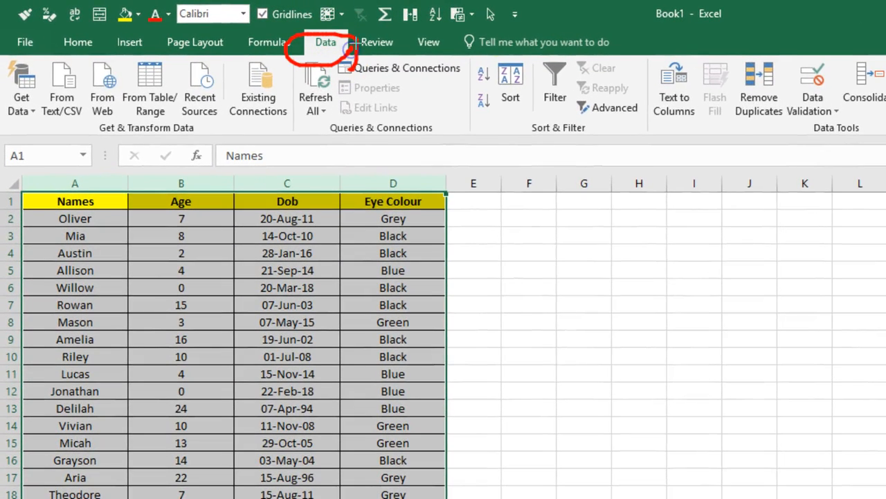
{"action": "left_click_drag", "start_coordinate": [527, 144], "coordinate": [621, 143]}
{"action": "mouse_move", "coordinate": [578, 48]}
{"action": "left_mouse_down"}
{"action": "mouse_move", "coordinate": [552, 54]}
{"action": "mouse_move", "coordinate": [548, 111]}
{"action": "mouse_move", "coordinate": [573, 45]}
{"action": "left_mouse_up"}
{"action": "key", "text": "Escape"}
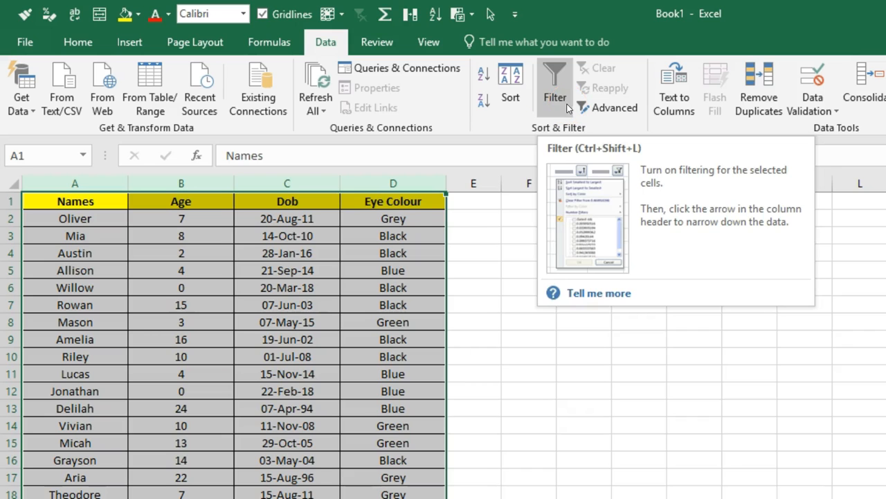
- Turn filtering on for columns A–D, then switch it back off
{"action": "left_click", "coordinate": [558, 84]}
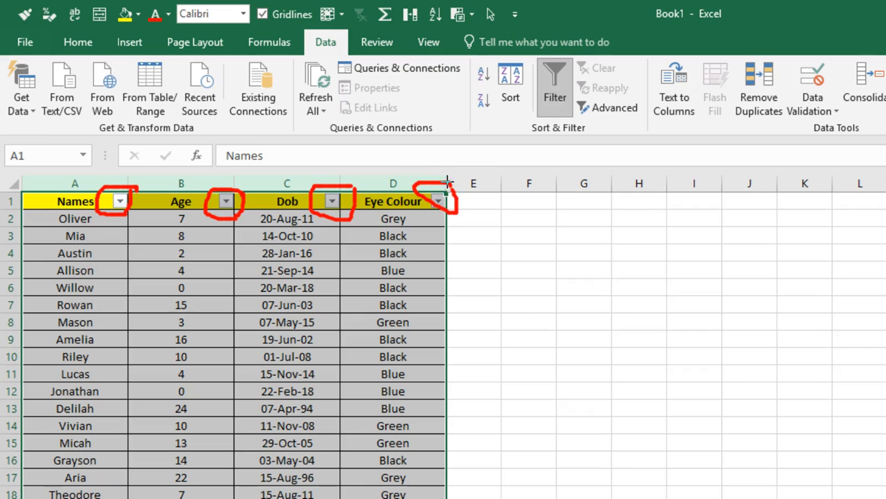
{"action": "left_click_drag", "start_coordinate": [104, 183], "coordinate": [361, 187]}
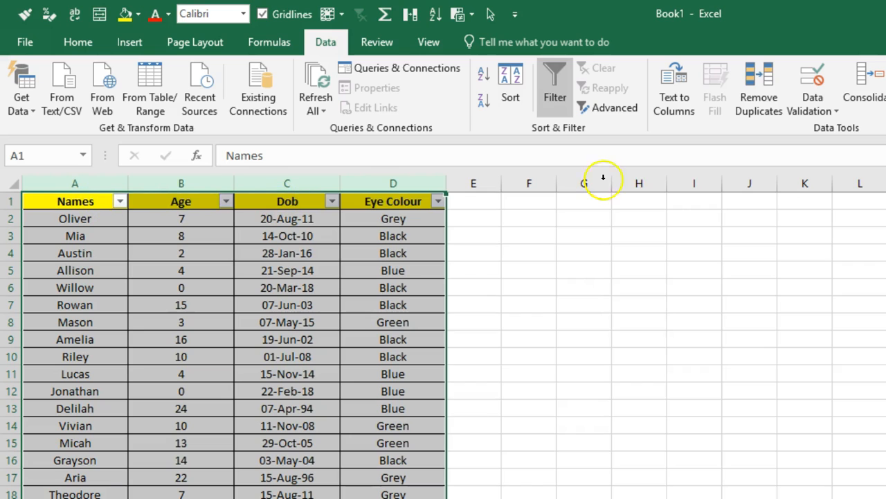
{"action": "left_click", "coordinate": [554, 83]}
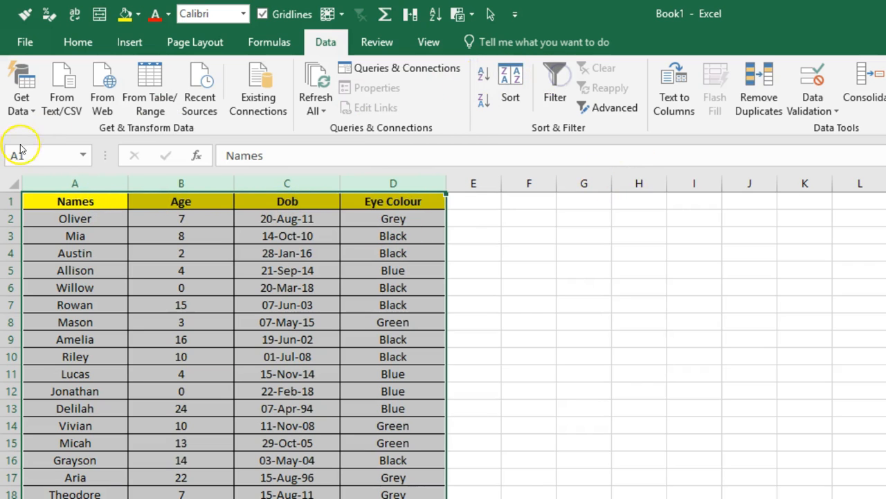
- Add filter arrows to the Names, Age and Dob headers, then remove them again
{"action": "left_click_drag", "start_coordinate": [62, 177], "coordinate": [272, 180]}
{"action": "left_click", "coordinate": [547, 87]}
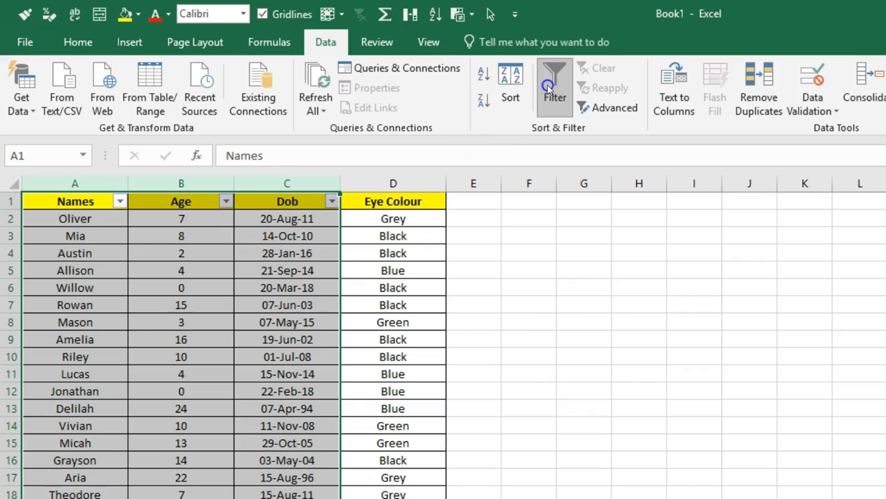
{"action": "left_click", "coordinate": [547, 89]}
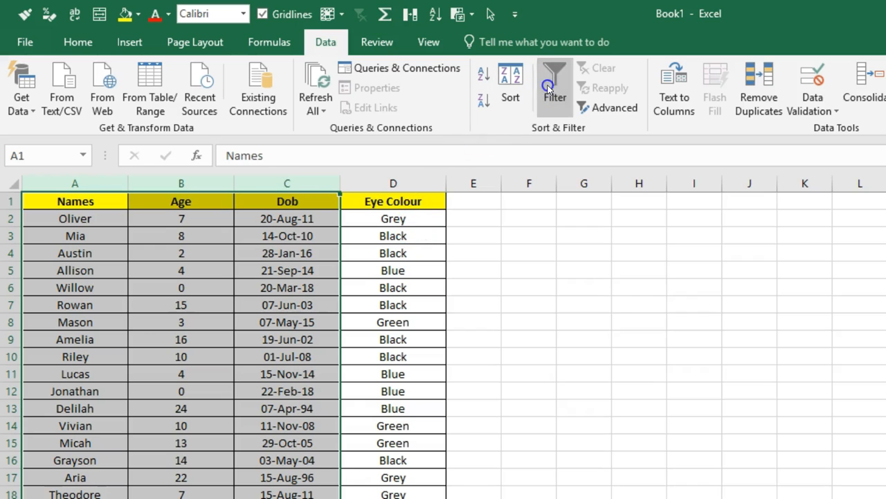
- Fill row 3 (A3:D3) with gold
{"action": "left_click_drag", "start_coordinate": [69, 237], "coordinate": [404, 237]}
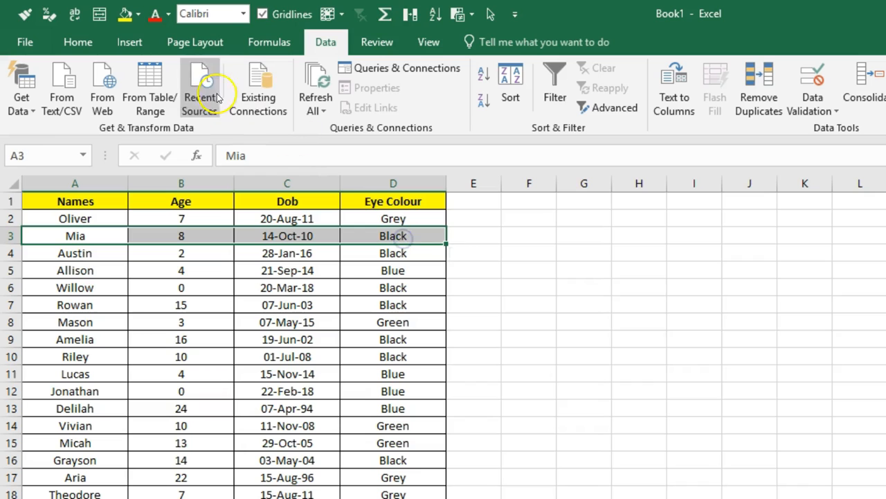
{"action": "left_click", "coordinate": [139, 17]}
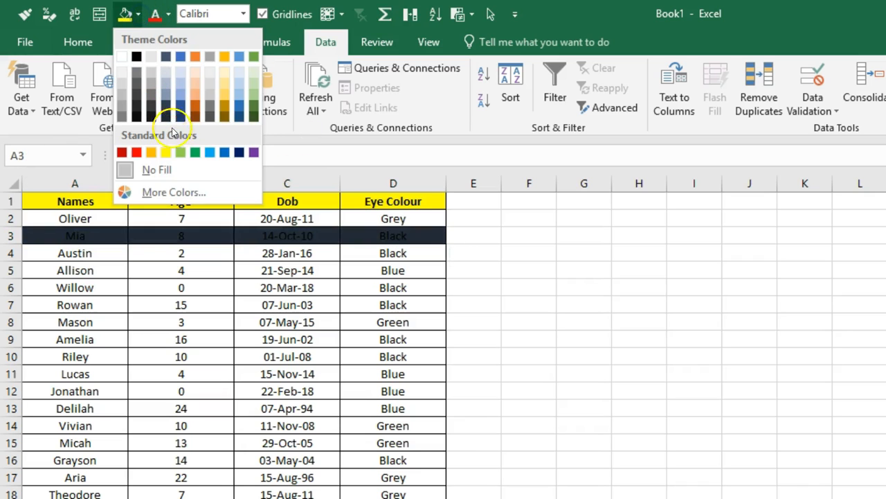
{"action": "left_click", "coordinate": [223, 94]}
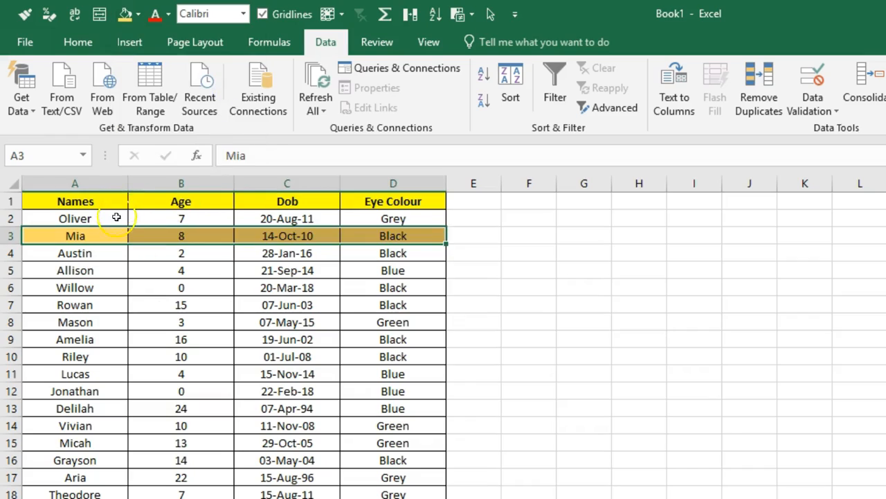
- Copy the rows 2–3 formatting down to row 41 as alternating gold and white bands
{"action": "left_click_drag", "start_coordinate": [118, 218], "coordinate": [332, 235]}
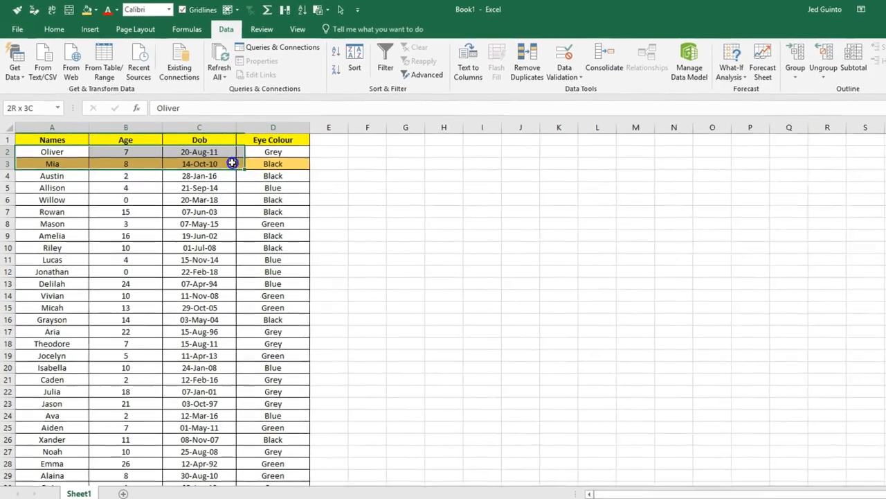
{"action": "left_click_drag", "start_coordinate": [232, 163], "coordinate": [252, 162]}
{"action": "key", "text": "ctrl+c"}
{"action": "left_click_drag", "start_coordinate": [79, 172], "coordinate": [263, 462]}
- Turn on filtering for Names, Age and Dob and sort the table by Dob, oldest first
{"action": "scroll", "coordinate": [319, 423], "scroll_direction": "up", "scroll_amount": 4}
{"action": "left_click", "coordinate": [477, 339]}
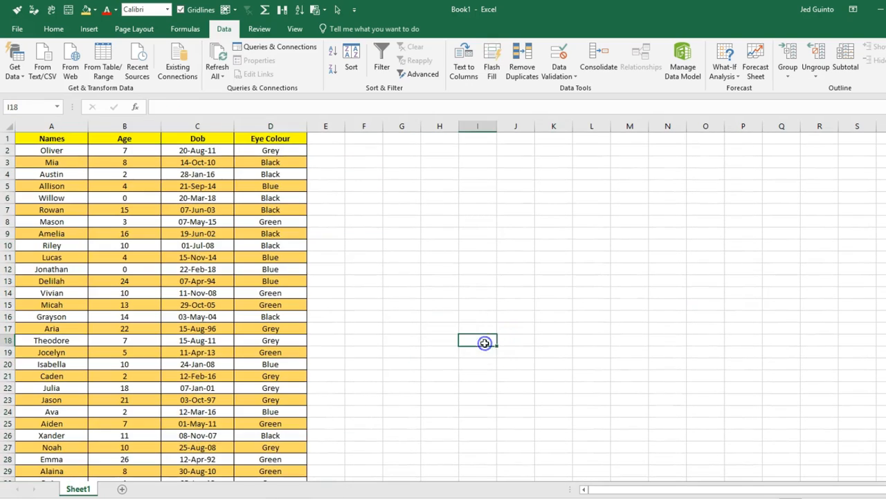
{"action": "left_click_drag", "start_coordinate": [70, 130], "coordinate": [197, 126]}
{"action": "left_click", "coordinate": [382, 61]}
{"action": "left_click", "coordinate": [197, 245]}
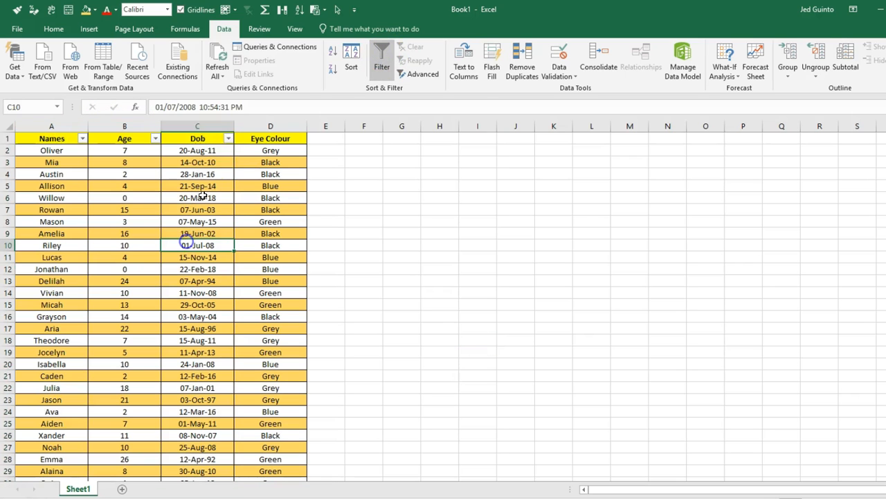
{"action": "left_click", "coordinate": [228, 138]}
{"action": "left_click", "coordinate": [227, 149]}
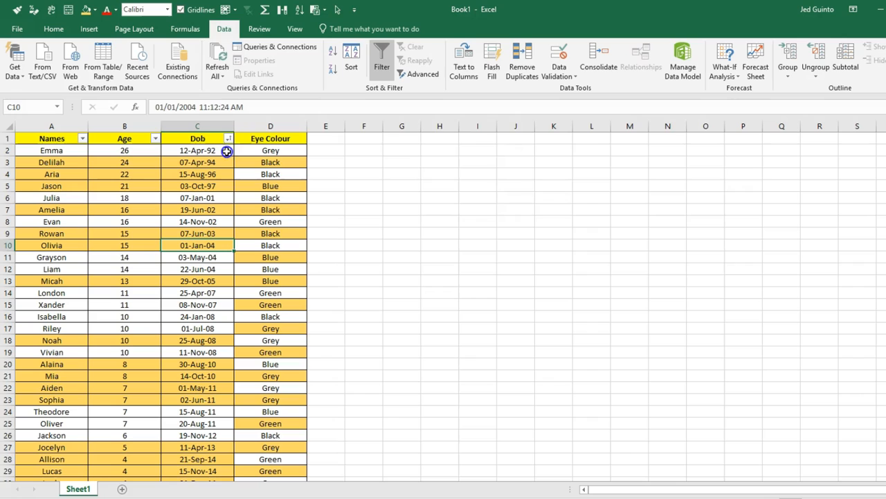
{"action": "left_click", "coordinate": [515, 198]}
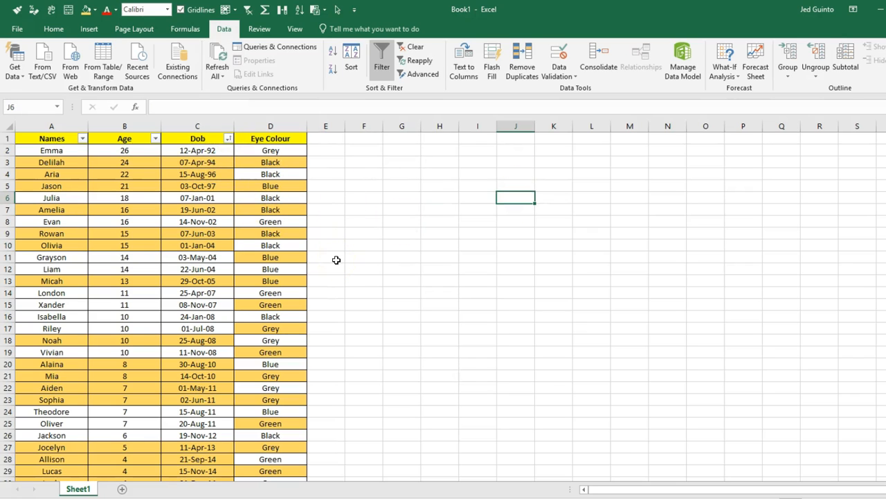
- Undo the Dob sort to restore the original row order
{"action": "left_click", "coordinate": [8, 305]}
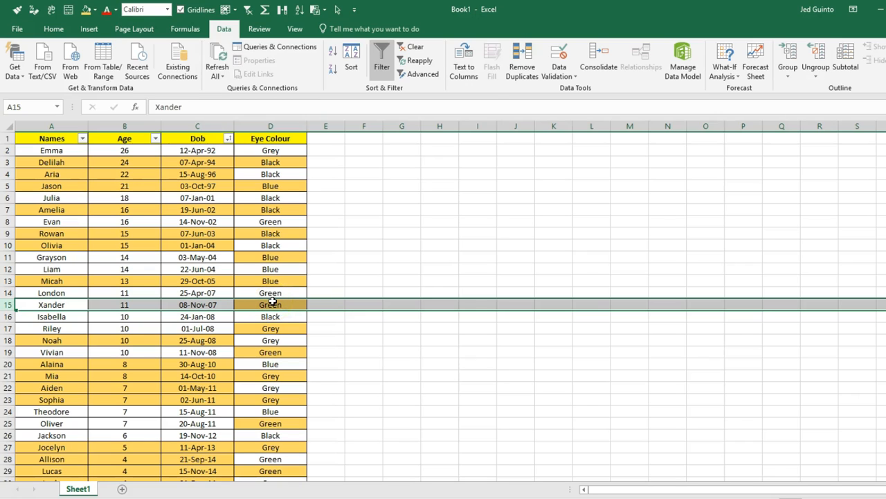
{"action": "left_click_drag", "start_coordinate": [205, 257], "coordinate": [250, 257]}
{"action": "left_click", "coordinate": [251, 126]}
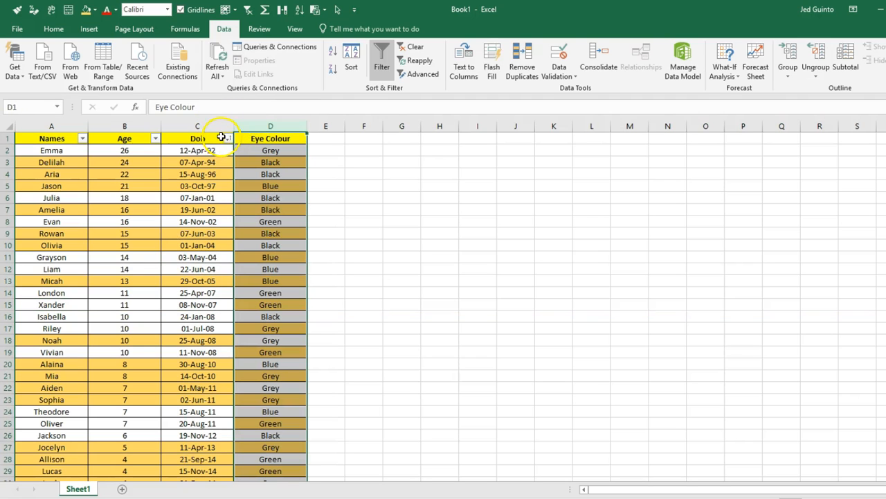
{"action": "left_click", "coordinate": [286, 126]}
{"action": "key", "text": "ctrl+z"}
- Turn on filter arrows for all four columns A to D
{"action": "left_click_drag", "start_coordinate": [68, 208], "coordinate": [275, 159]}
{"action": "left_click", "coordinate": [250, 166]}
{"action": "left_click_drag", "start_coordinate": [65, 125], "coordinate": [295, 126]}
{"action": "left_click", "coordinate": [390, 67]}
{"action": "left_click", "coordinate": [392, 67]}
{"action": "left_click", "coordinate": [393, 68]}
{"action": "left_click", "coordinate": [393, 67]}
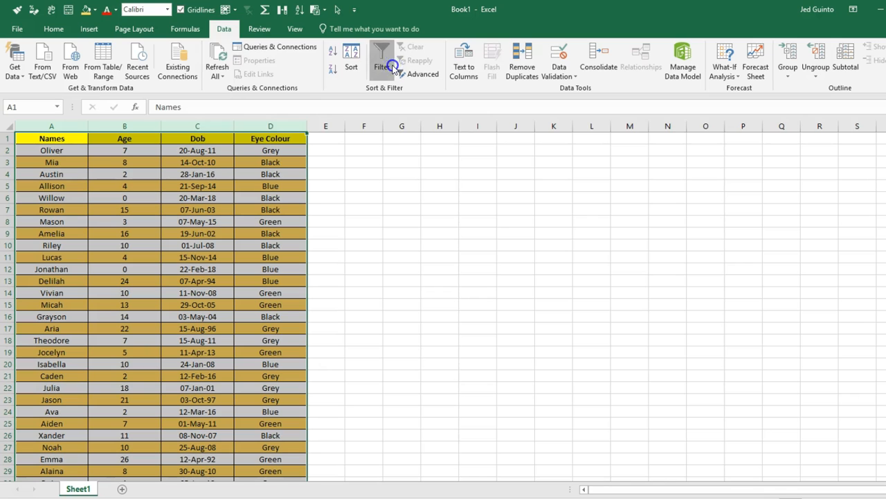
- Sort the table by Age, smallest first, then undo the sort
{"action": "left_click", "coordinate": [267, 142]}
{"action": "left_click", "coordinate": [147, 140]}
{"action": "left_click", "coordinate": [155, 138]}
{"action": "left_click", "coordinate": [153, 150]}
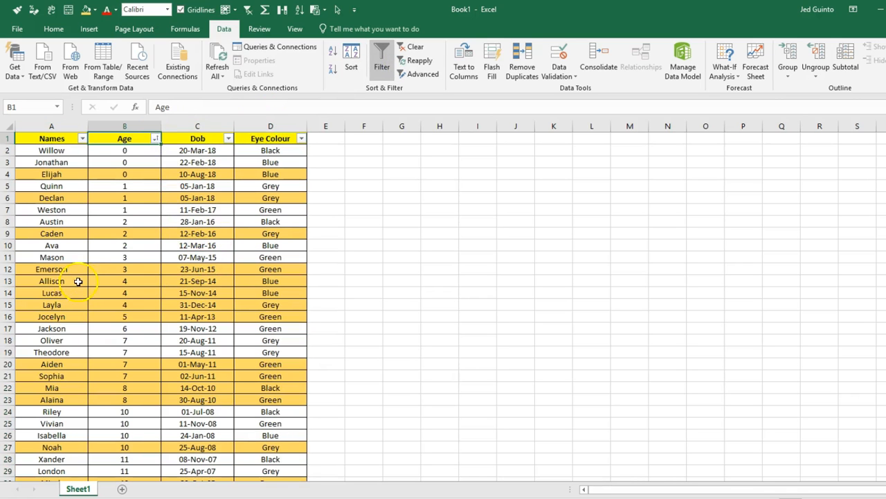
{"action": "key", "text": "ctrl+z"}
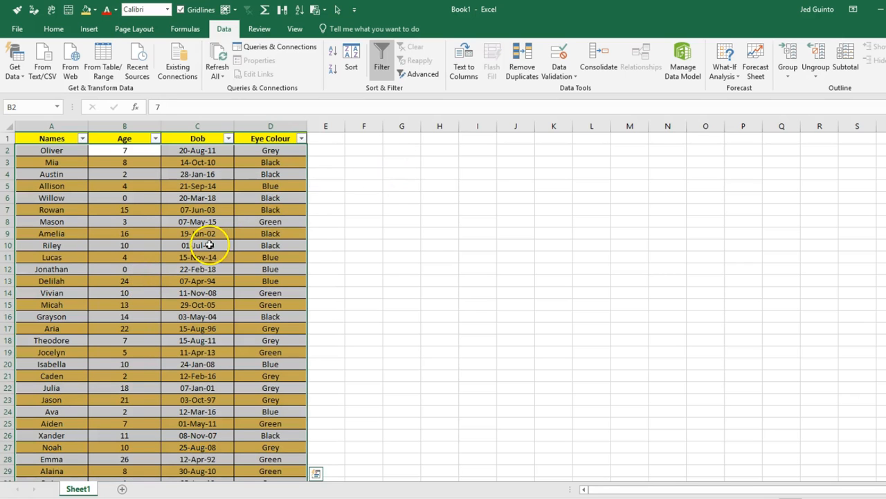
- Select A3:D3 and extend the selection down to row 41
{"action": "left_click_drag", "start_coordinate": [66, 151], "coordinate": [248, 156]}
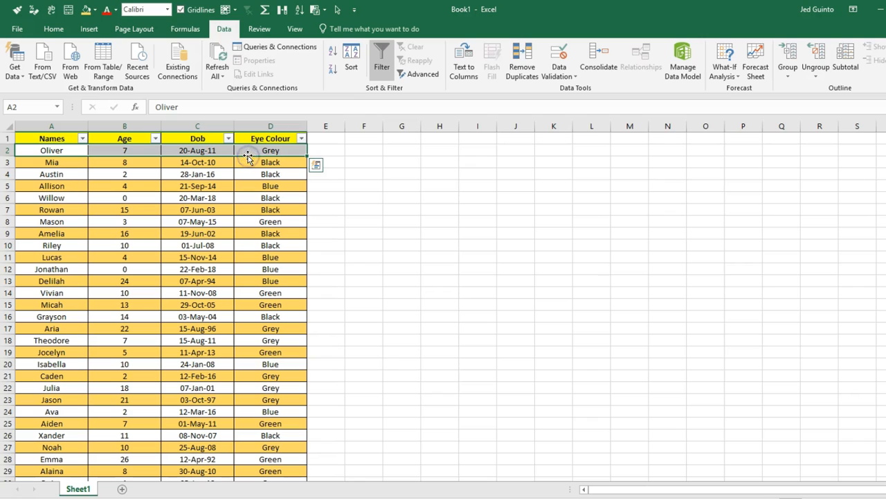
{"action": "left_click", "coordinate": [34, 166]}
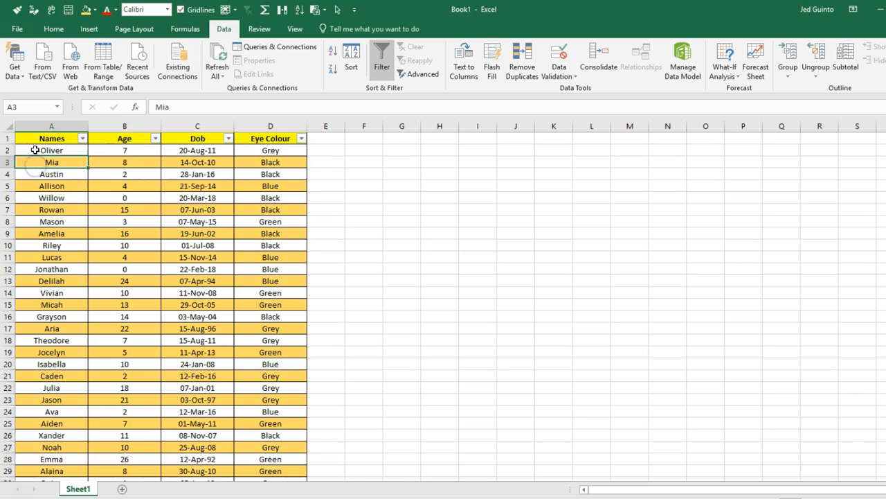
{"action": "left_click_drag", "start_coordinate": [34, 160], "coordinate": [294, 159]}
{"action": "key", "text": "ctrl+shift+Down"}
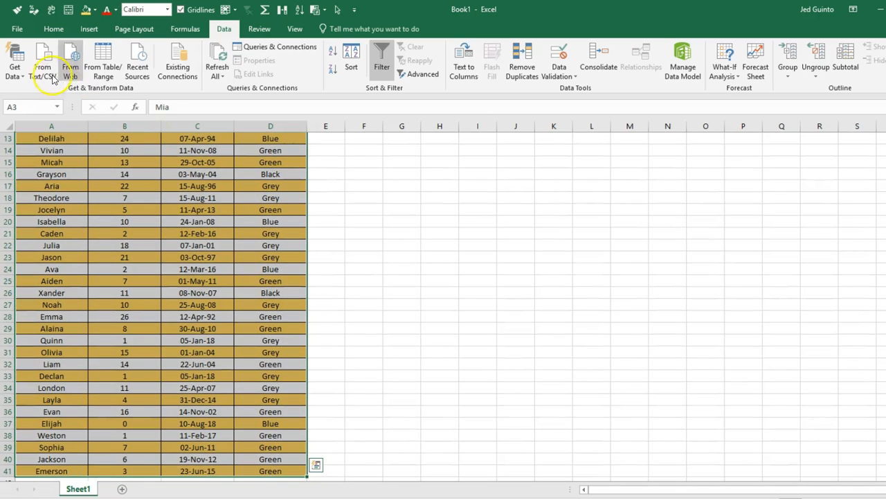
- Remove the old fill from the data rows and give row 3 a light green fill
{"action": "left_click", "coordinate": [94, 10]}
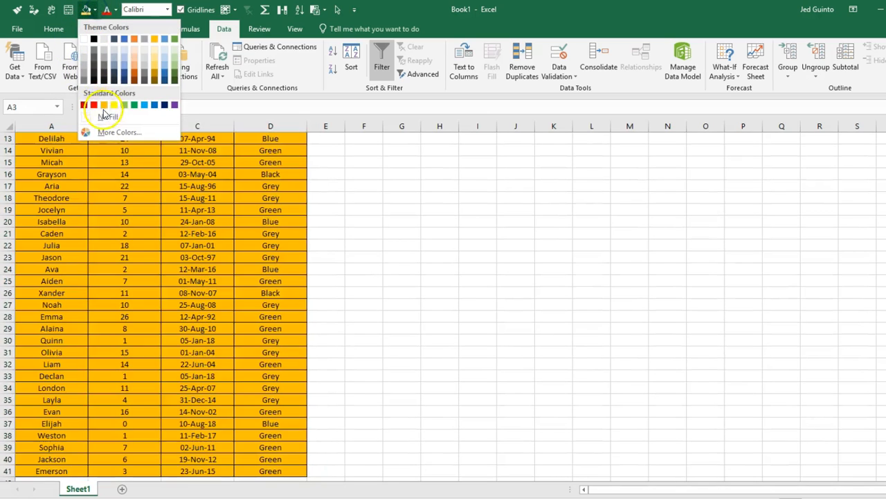
{"action": "left_click", "coordinate": [103, 114]}
{"action": "scroll", "coordinate": [104, 114], "scroll_direction": "up", "scroll_amount": 4}
{"action": "left_click", "coordinate": [317, 253]}
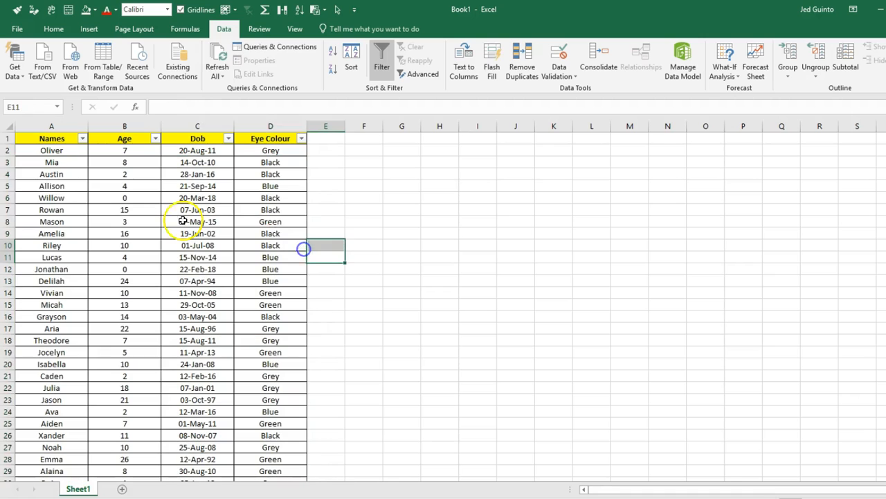
{"action": "left_click_drag", "start_coordinate": [58, 164], "coordinate": [290, 167]}
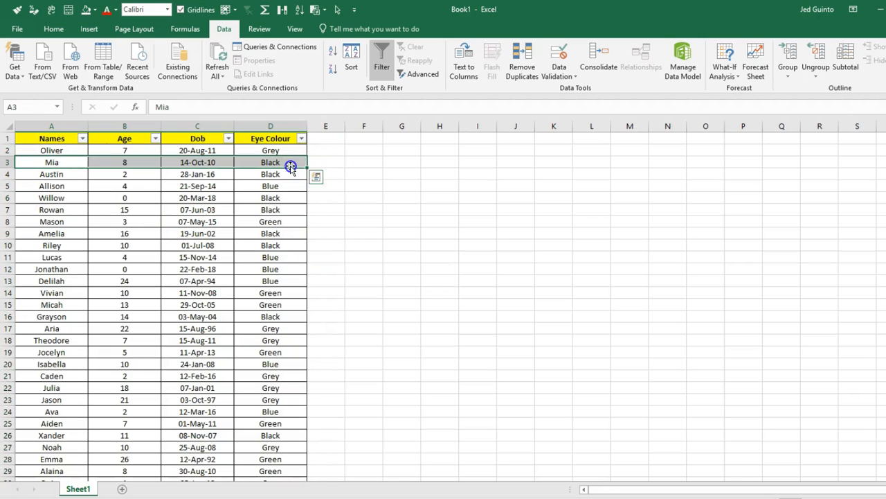
{"action": "left_click", "coordinate": [97, 8]}
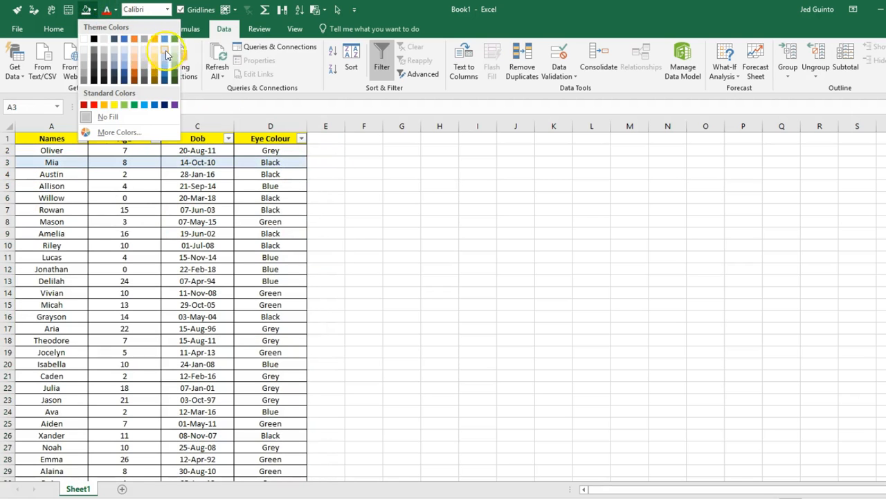
{"action": "left_click", "coordinate": [173, 52]}
- Use Format Painter to copy the rows 2–3 green banding down to row 41
{"action": "left_click_drag", "start_coordinate": [74, 149], "coordinate": [286, 161]}
{"action": "left_click", "coordinate": [53, 29]}
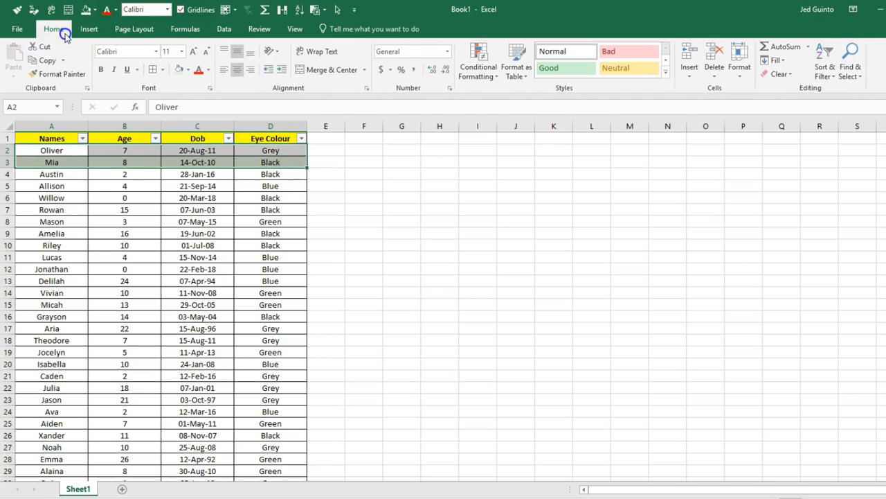
{"action": "left_click", "coordinate": [57, 76]}
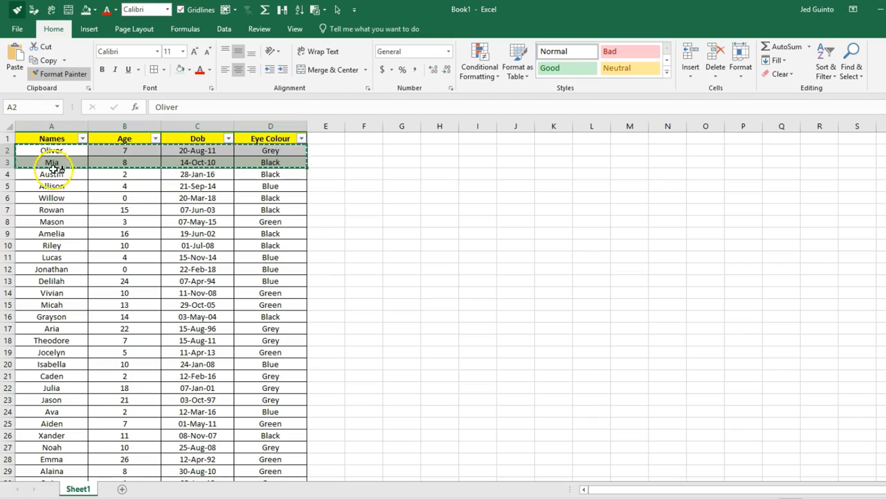
{"action": "mouse_move", "coordinate": [52, 173]}
{"action": "left_mouse_down"}
{"action": "mouse_move", "coordinate": [254, 229]}
{"action": "mouse_move", "coordinate": [241, 485]}
{"action": "mouse_move", "coordinate": [242, 471]}
{"action": "mouse_move", "coordinate": [305, 464]}
{"action": "mouse_move", "coordinate": [255, 447]}
{"action": "left_mouse_up"}
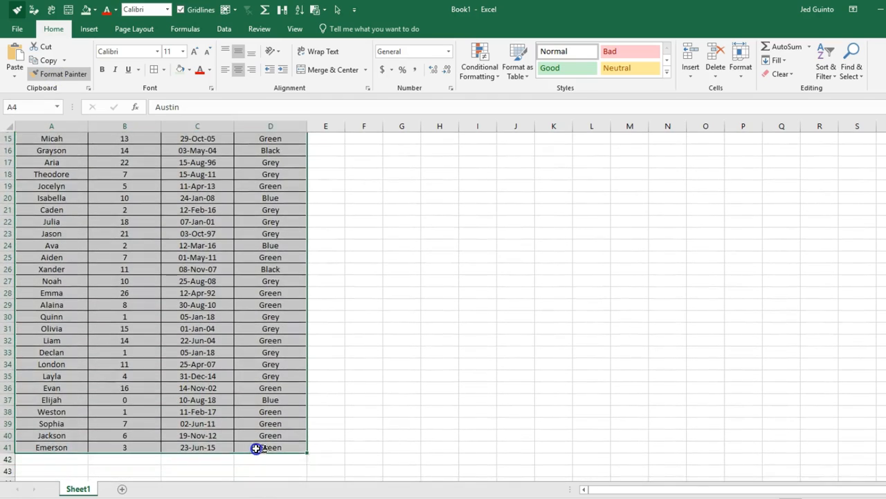
{"action": "scroll", "coordinate": [690, 352], "scroll_direction": "up", "scroll_amount": 5}
{"action": "left_click", "coordinate": [318, 316]}
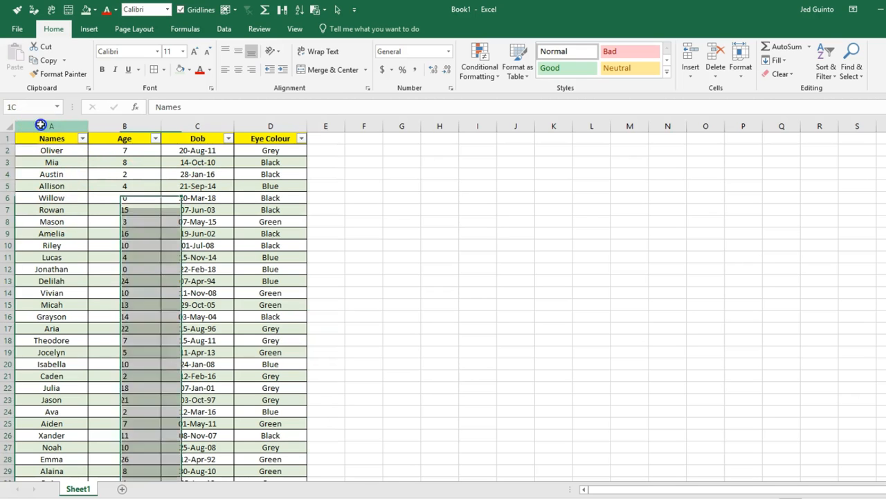
- Freeze panes at A2 so the header row stays fixed
{"action": "left_click", "coordinate": [40, 126]}
{"action": "left_click", "coordinate": [103, 209]}
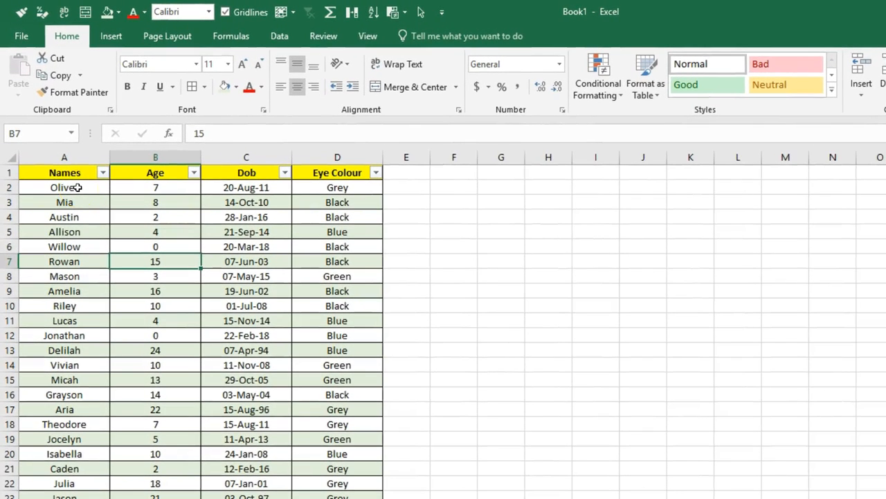
{"action": "left_click", "coordinate": [36, 187]}
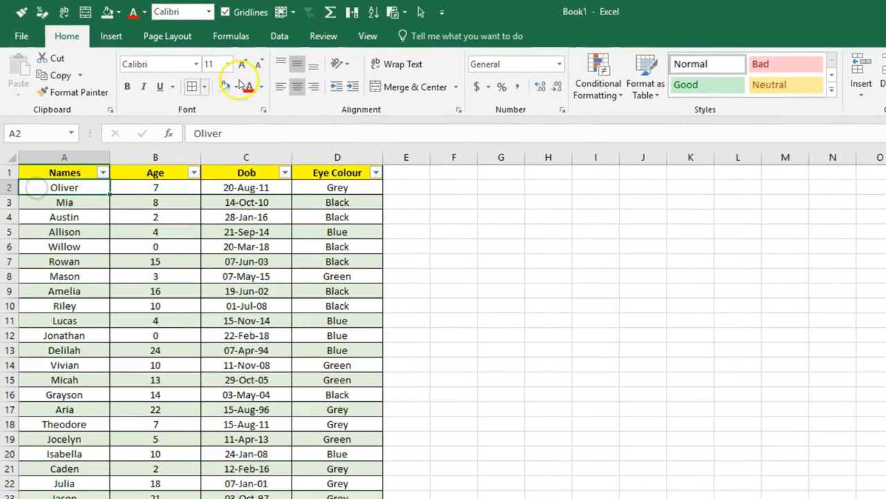
{"action": "left_click", "coordinate": [366, 36]}
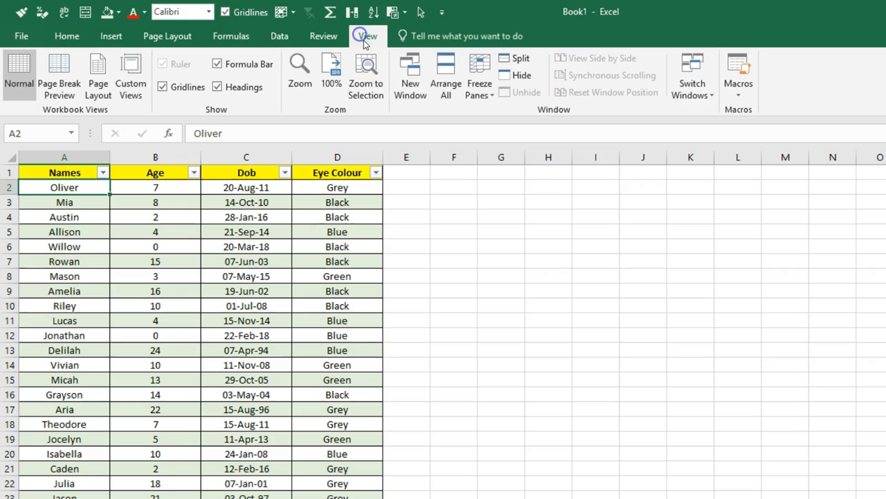
{"action": "left_click", "coordinate": [478, 79]}
{"action": "left_click", "coordinate": [491, 123]}
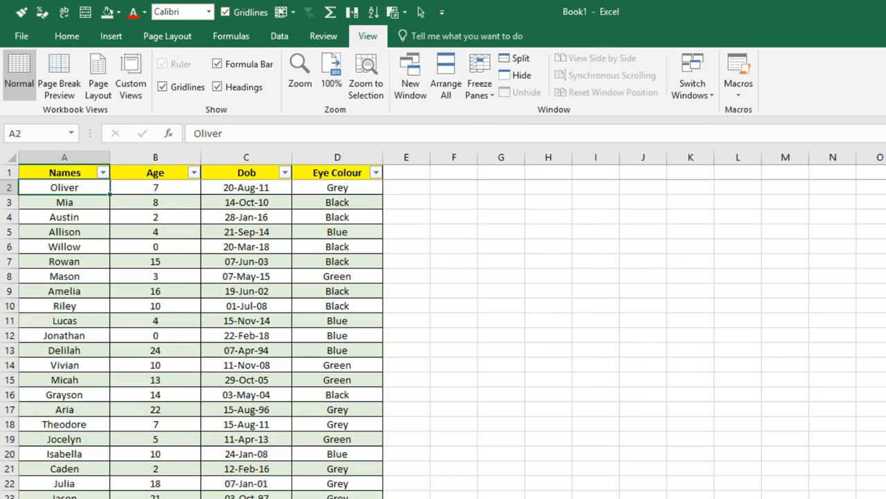
- Sort the table by Names from A to Z
{"action": "scroll", "coordinate": [444, 339], "scroll_direction": "down", "scroll_amount": 5}
{"action": "scroll", "coordinate": [443, 339], "scroll_direction": "up", "scroll_amount": 5}
{"action": "left_click", "coordinate": [102, 171]}
{"action": "left_click", "coordinate": [64, 188]}
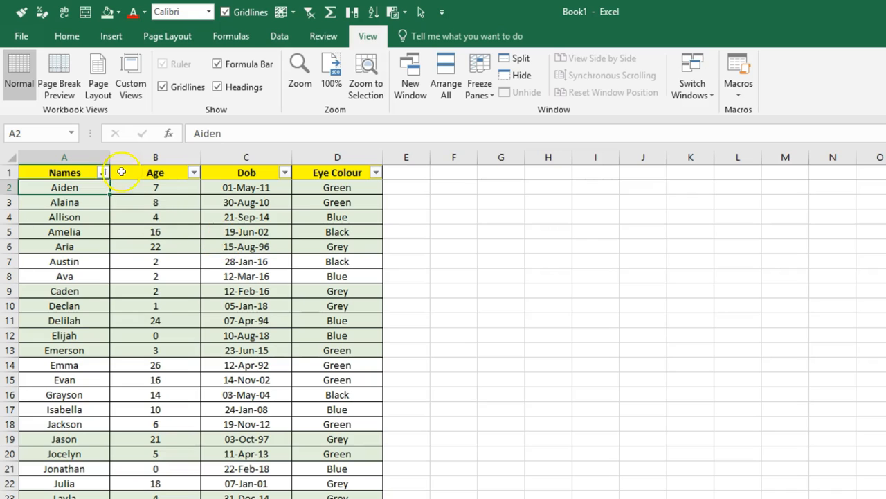
{"action": "left_click", "coordinate": [101, 173]}
{"action": "left_click", "coordinate": [92, 202]}
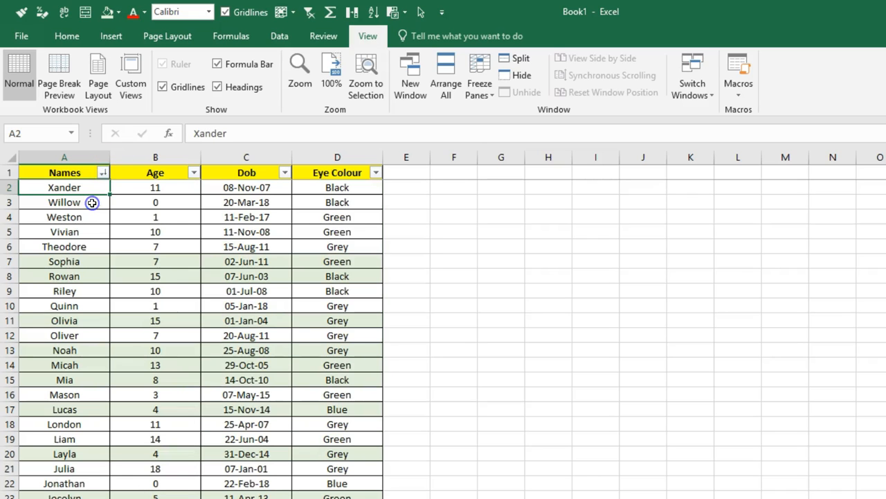
{"action": "left_click", "coordinate": [100, 173]}
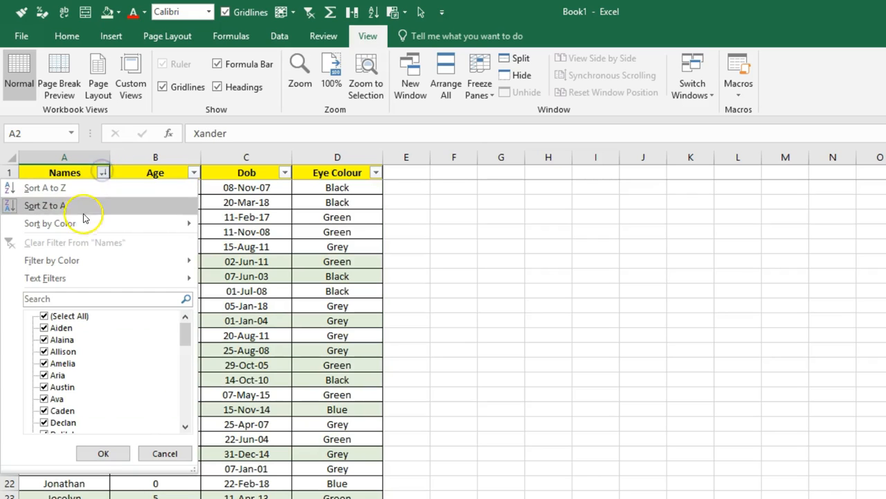
{"action": "mouse_move", "coordinate": [83, 224]}
{"action": "left_click", "coordinate": [239, 244]}
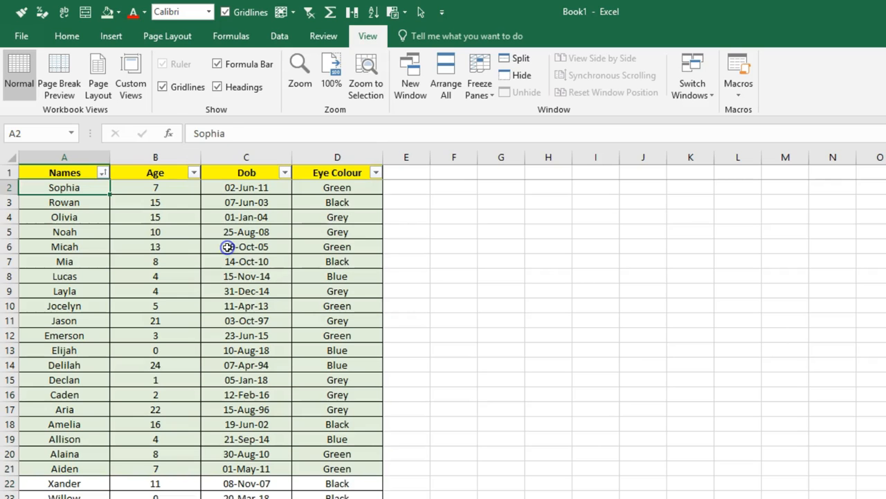
{"action": "scroll", "coordinate": [443, 338], "scroll_direction": "down", "scroll_amount": 3}
{"action": "scroll", "coordinate": [443, 338], "scroll_direction": "up", "scroll_amount": 3}
{"action": "left_click", "coordinate": [106, 174]}
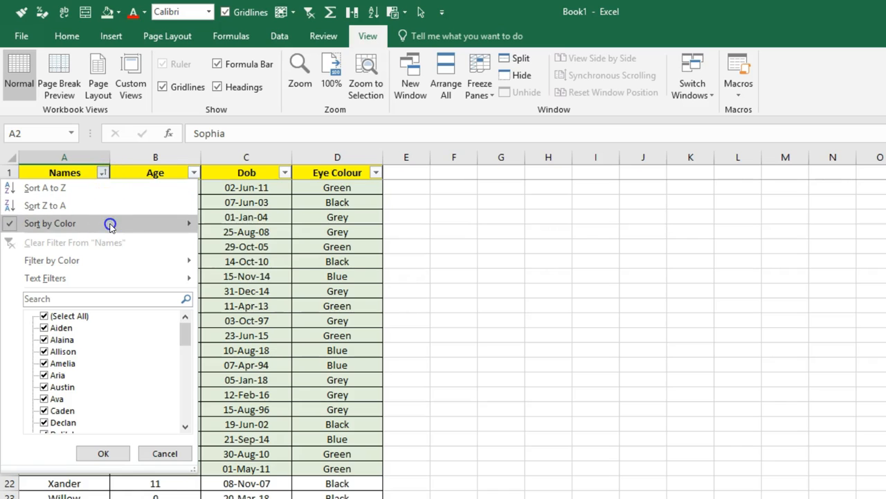
{"action": "mouse_move", "coordinate": [113, 224]}
{"action": "left_click", "coordinate": [234, 261]}
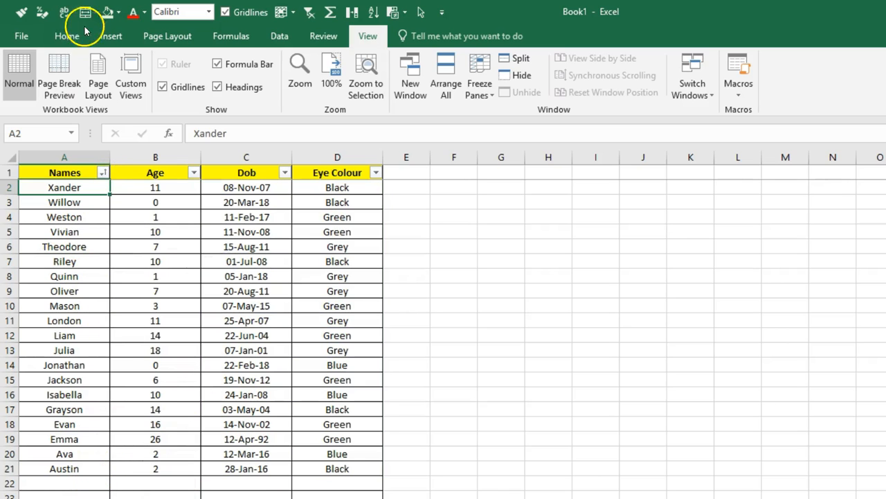
{"action": "left_click", "coordinate": [105, 174]}
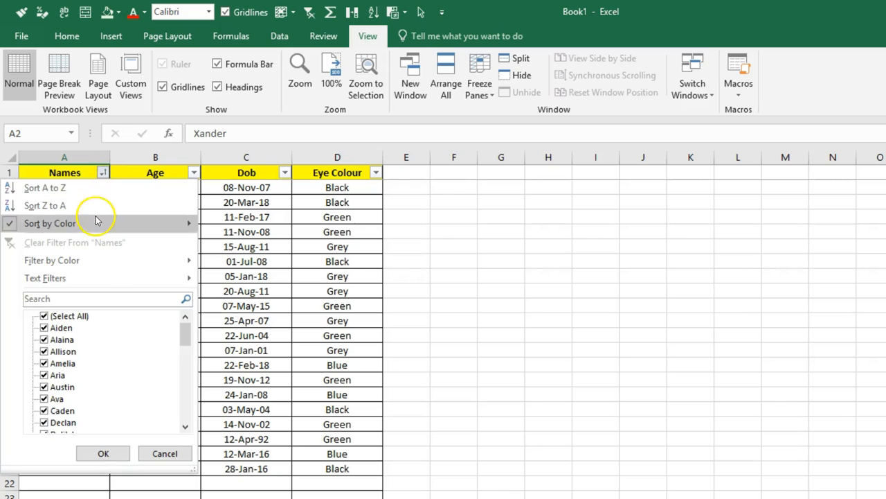
{"action": "left_click", "coordinate": [93, 191]}
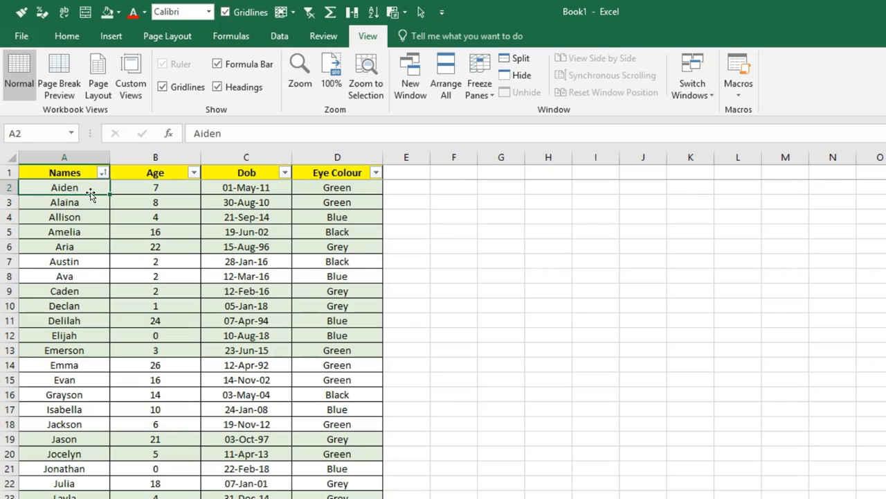
{"action": "left_click", "coordinate": [104, 174]}
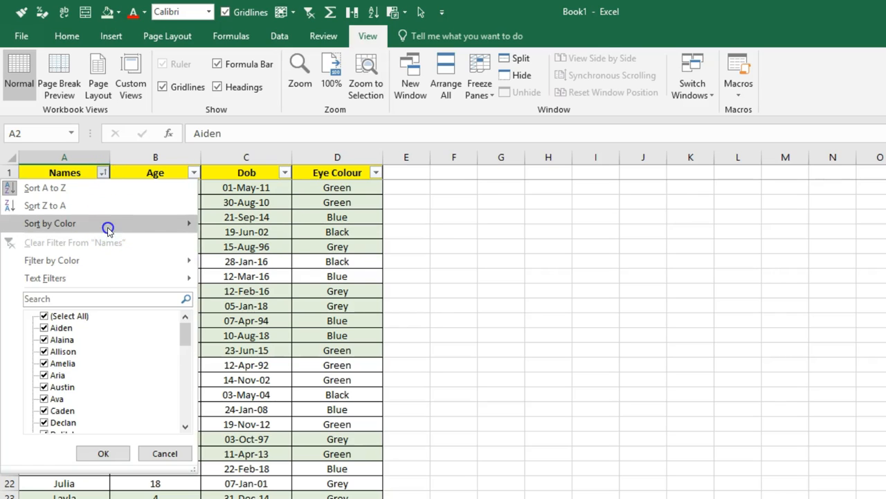
- Set the fill of all data rows from row 2 down to No Fill
{"action": "mouse_move", "coordinate": [109, 223]}
{"action": "left_click", "coordinate": [296, 260]}
{"action": "left_click", "coordinate": [277, 233]}
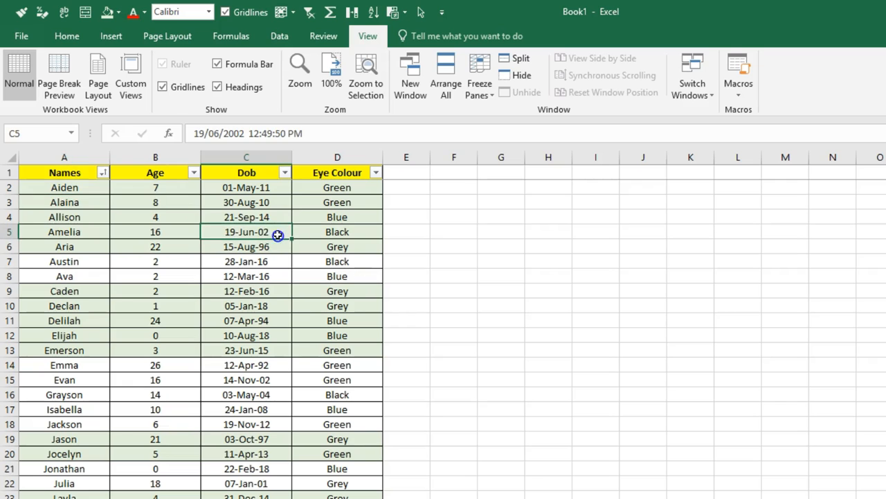
{"action": "left_click_drag", "start_coordinate": [72, 188], "coordinate": [374, 326]}
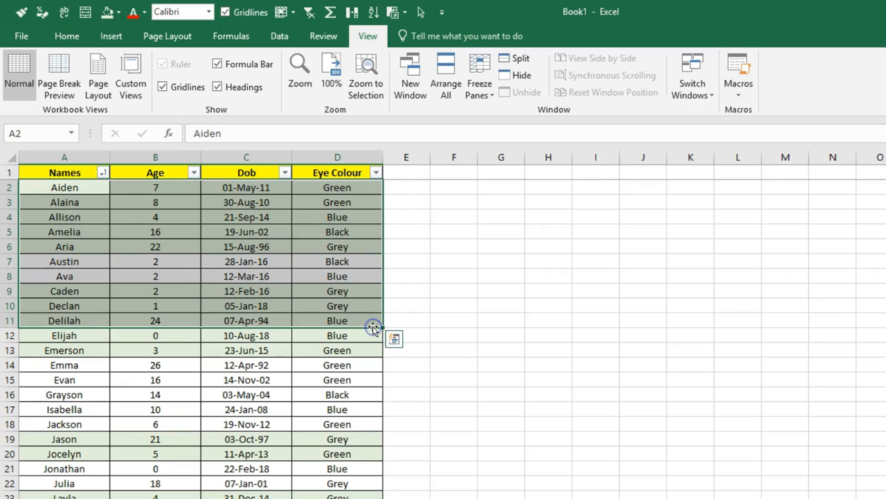
{"action": "key", "text": "ctrl+shift+Down"}
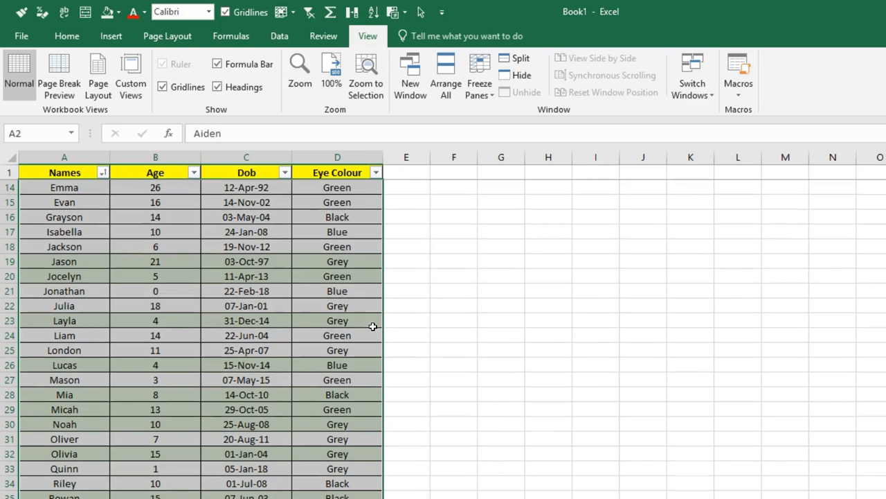
{"action": "left_click", "coordinate": [119, 13]}
{"action": "left_click", "coordinate": [132, 145]}
- Select the Eye Colour entries from D2 down to the last row
{"action": "left_click", "coordinate": [320, 173]}
{"action": "key", "text": "Down"}
{"action": "key", "text": "ctrl+shift+Down"}
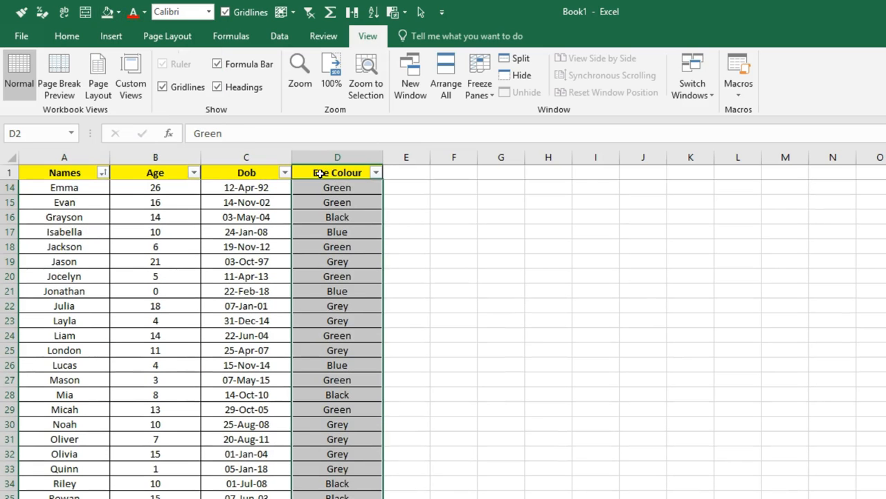
- Add an Equal To conditional format highlighting Green cells in light red with dark red text
{"action": "left_click", "coordinate": [67, 36]}
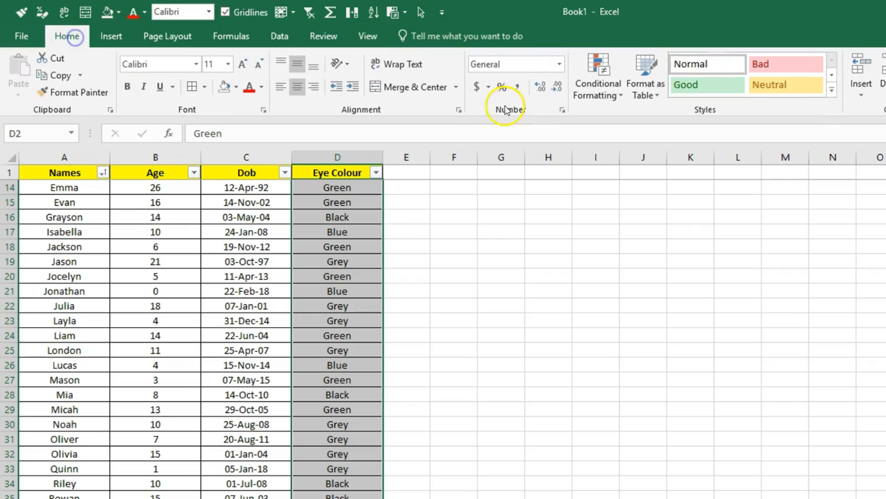
{"action": "left_click", "coordinate": [597, 87]}
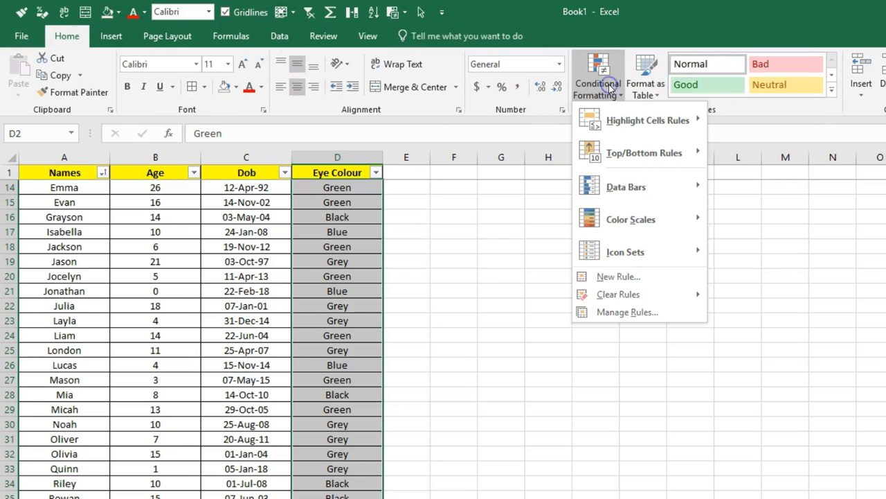
{"action": "mouse_move", "coordinate": [629, 118]}
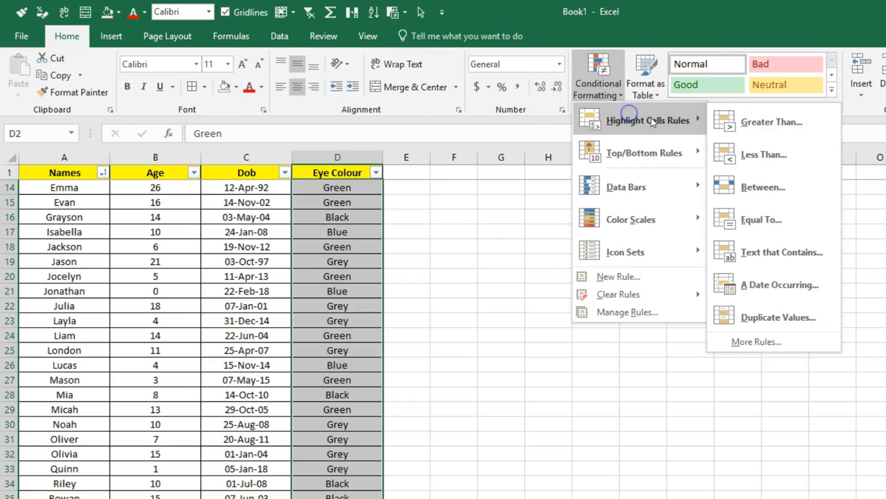
{"action": "left_click", "coordinate": [768, 211]}
{"action": "type", "text": "Green"}
{"action": "key", "text": "Return"}
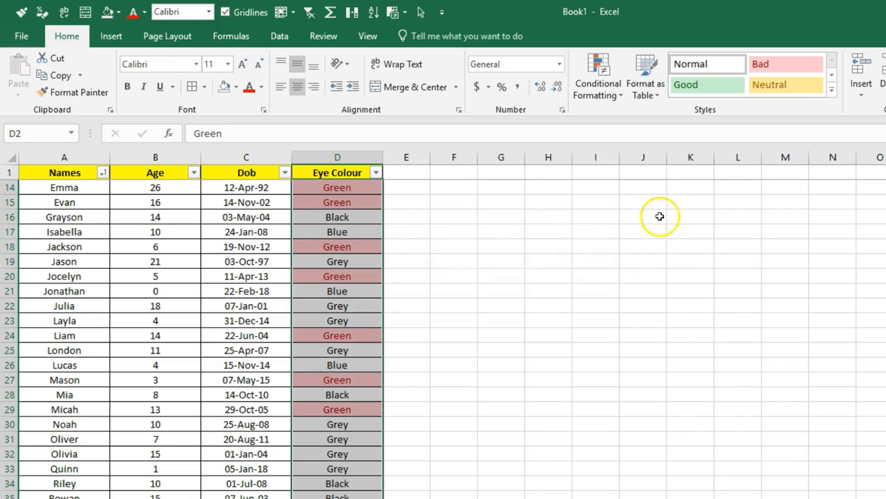
- Change cell D5's eye colour to Green
{"action": "left_click", "coordinate": [377, 231]}
{"action": "scroll", "coordinate": [706, 188], "scroll_direction": "up", "scroll_amount": 4}
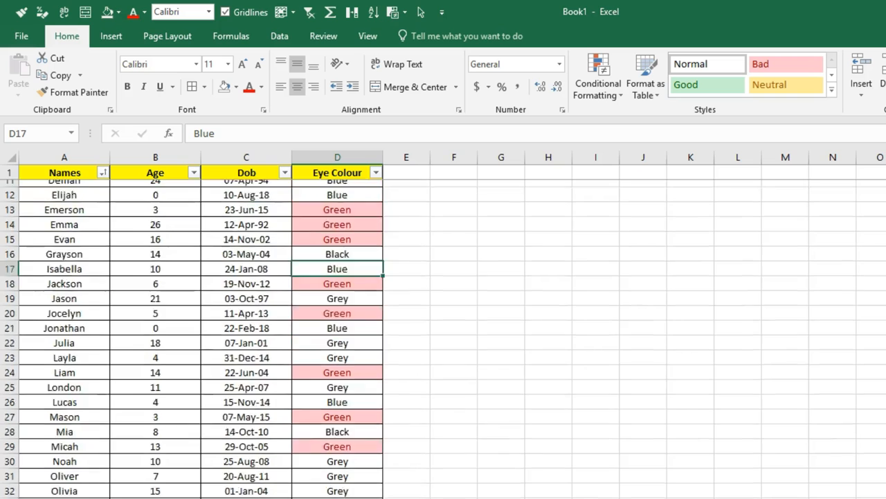
{"action": "left_click", "coordinate": [376, 236]}
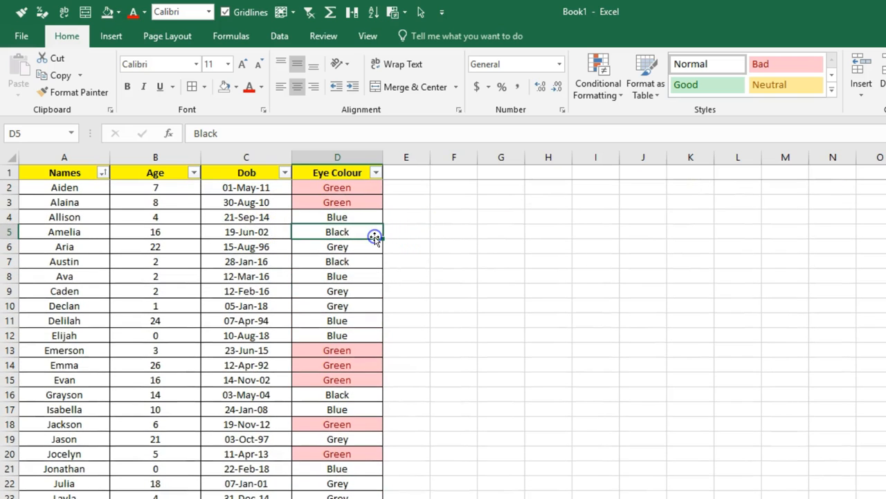
{"action": "type", "text": "Gr"}
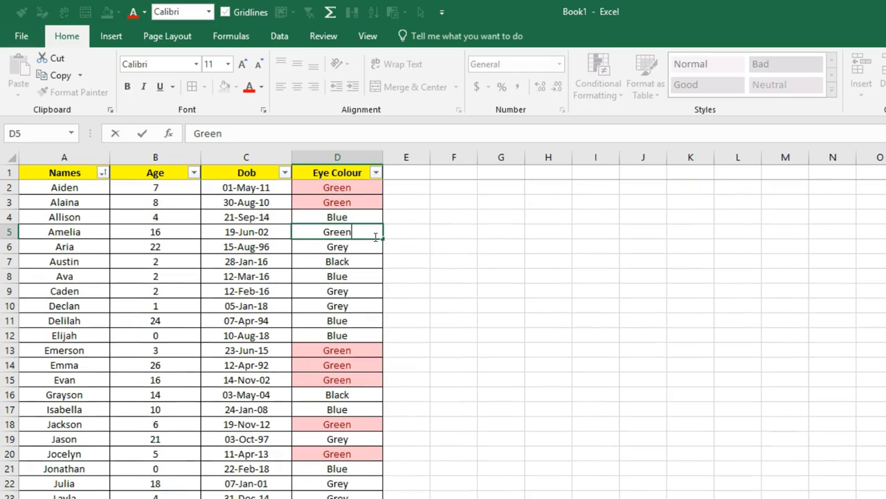
{"action": "type", "text": "een"}
{"action": "key", "text": "Return"}
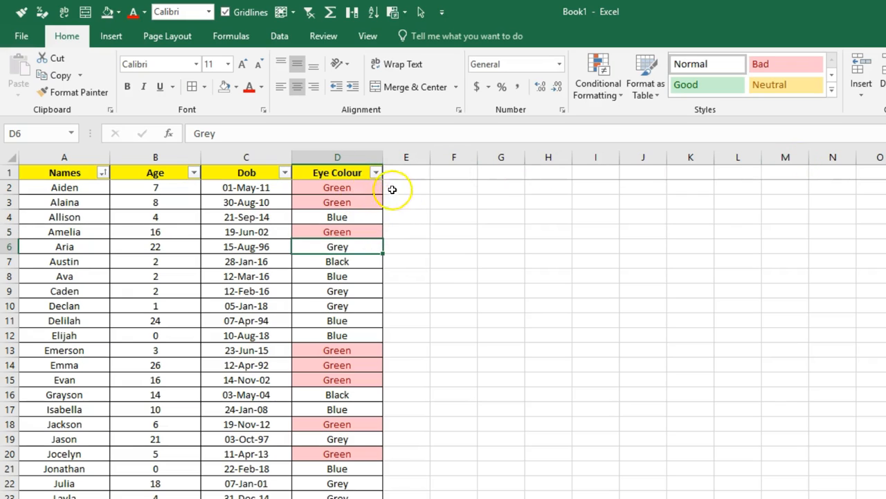
- Sort the Eye Colour column by the pink cell colour so Green rows come first
{"action": "left_click", "coordinate": [375, 173]}
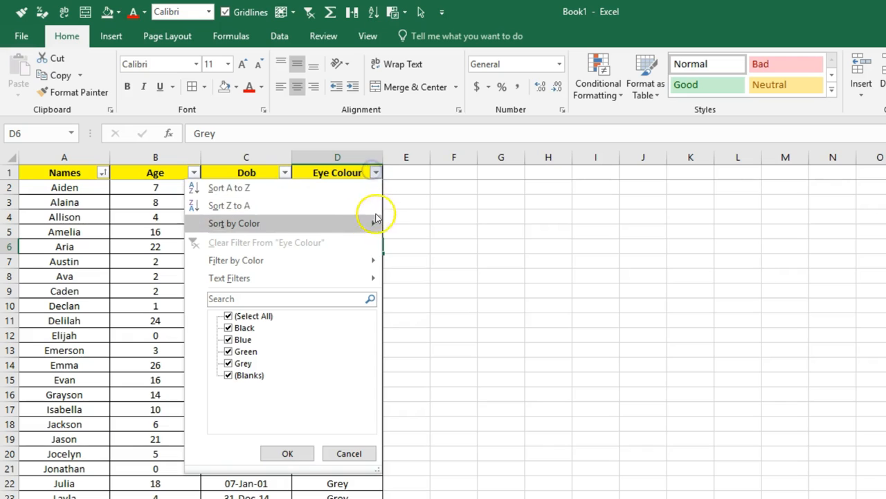
{"action": "mouse_move", "coordinate": [374, 220]}
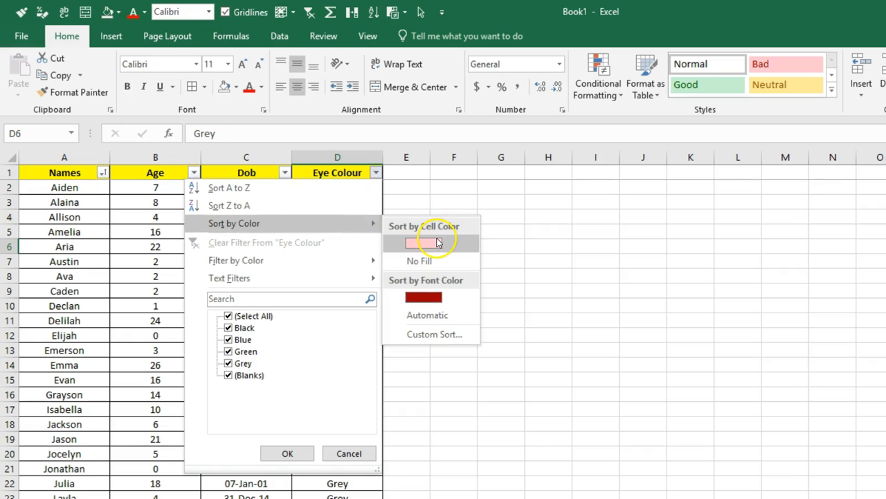
{"action": "left_click", "coordinate": [438, 242]}
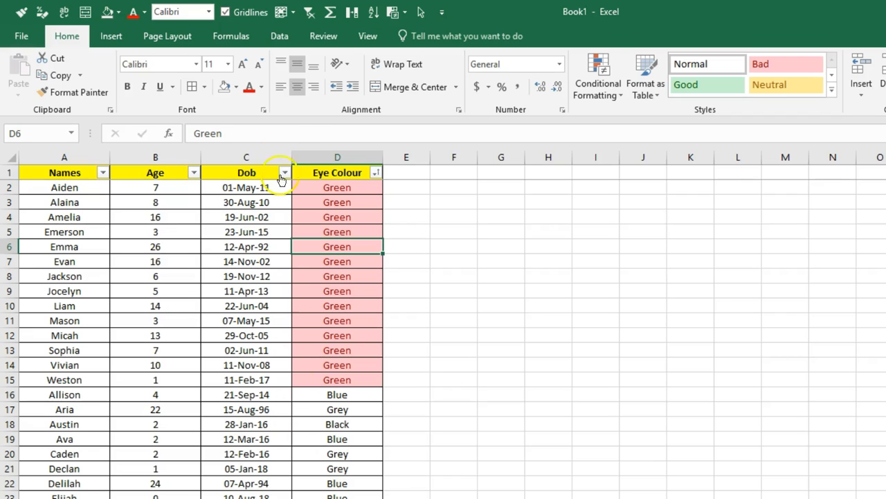
{"action": "left_click_drag", "start_coordinate": [323, 184], "coordinate": [323, 376]}
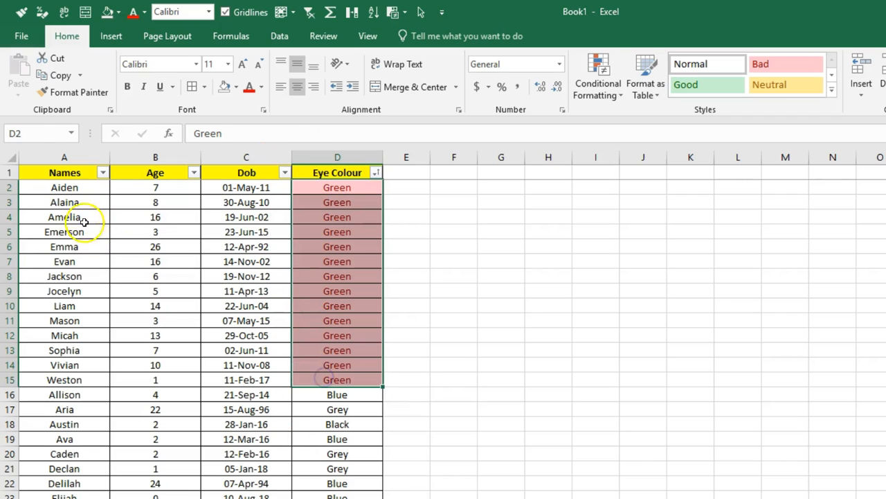
{"action": "left_click", "coordinate": [101, 173]}
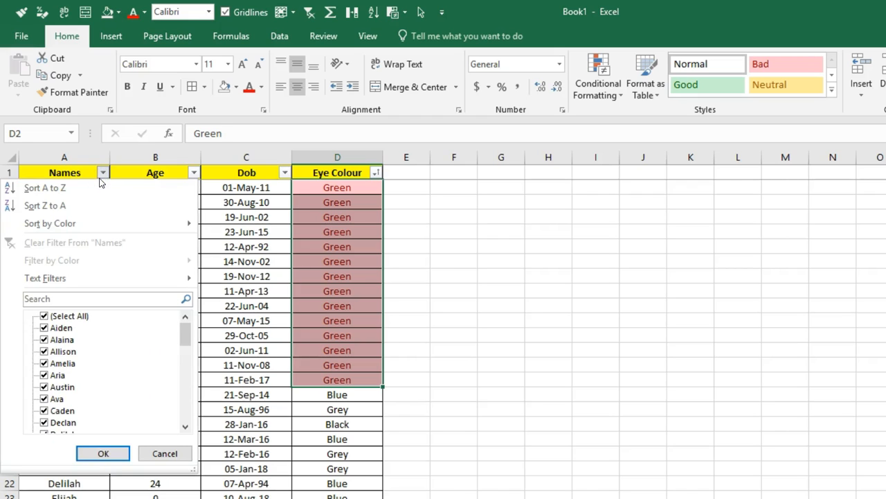
{"action": "mouse_move", "coordinate": [114, 276]}
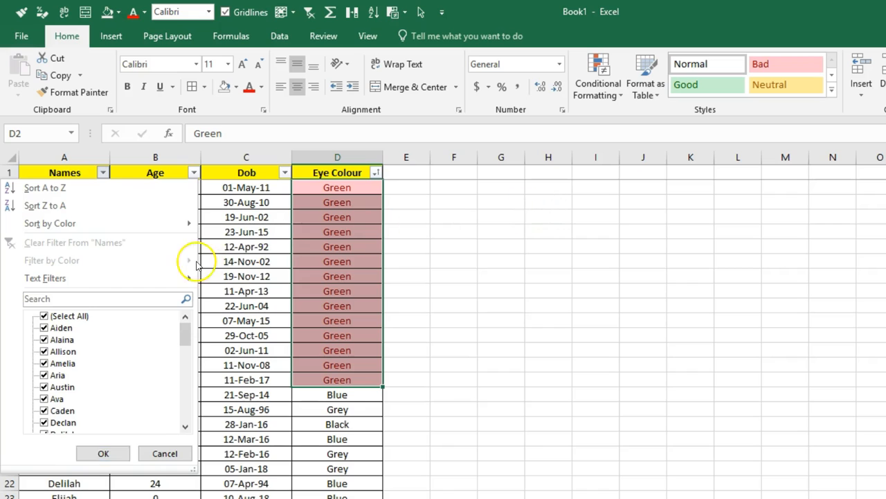
{"action": "left_click", "coordinate": [236, 261]}
{"action": "left_click", "coordinate": [376, 174]}
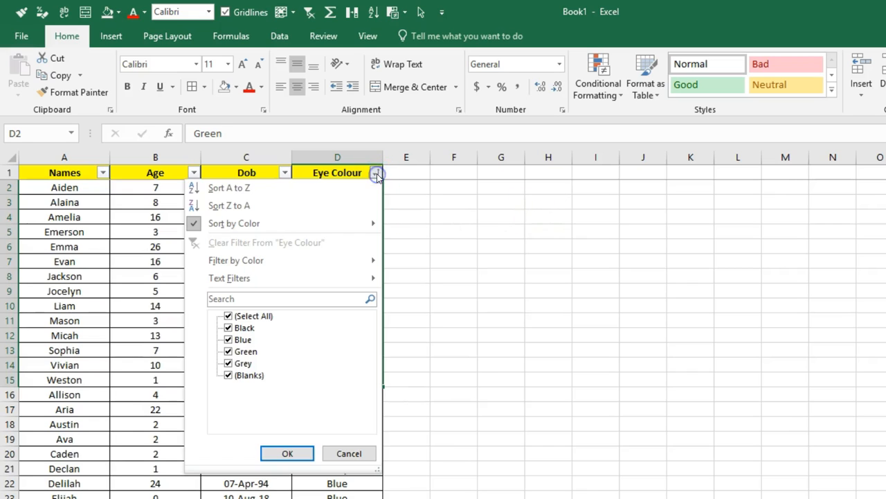
{"action": "mouse_move", "coordinate": [367, 260]}
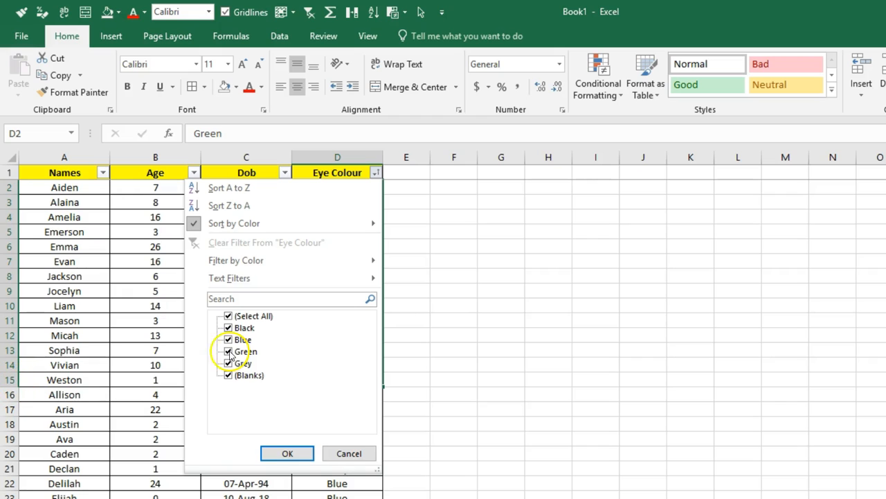
{"action": "mouse_move", "coordinate": [331, 259]}
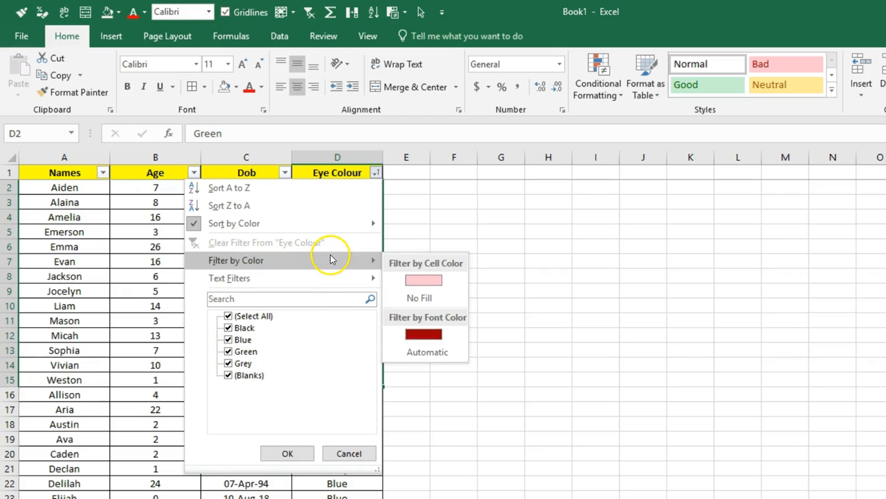
{"action": "left_click", "coordinate": [416, 280]}
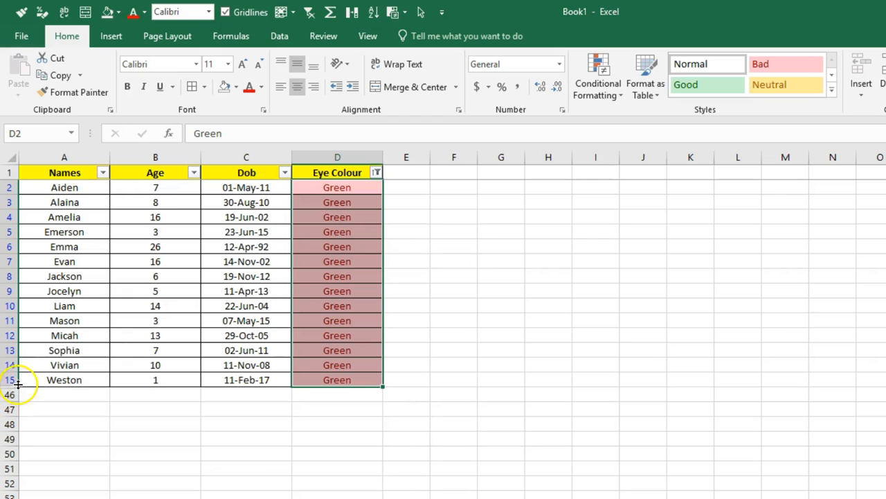
{"action": "left_click", "coordinate": [350, 202]}
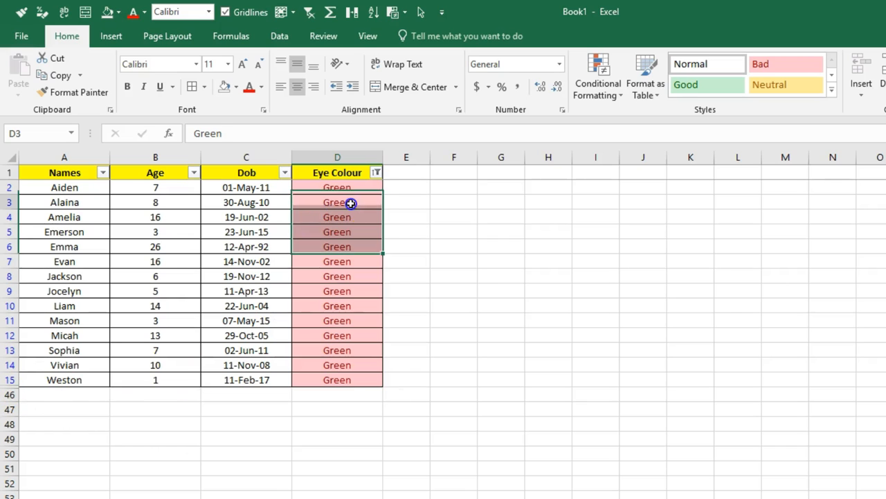
{"action": "mouse_move", "coordinate": [350, 189]}
{"action": "left_mouse_down"}
{"action": "mouse_move", "coordinate": [339, 340]}
{"action": "mouse_move", "coordinate": [346, 380]}
{"action": "left_mouse_up"}
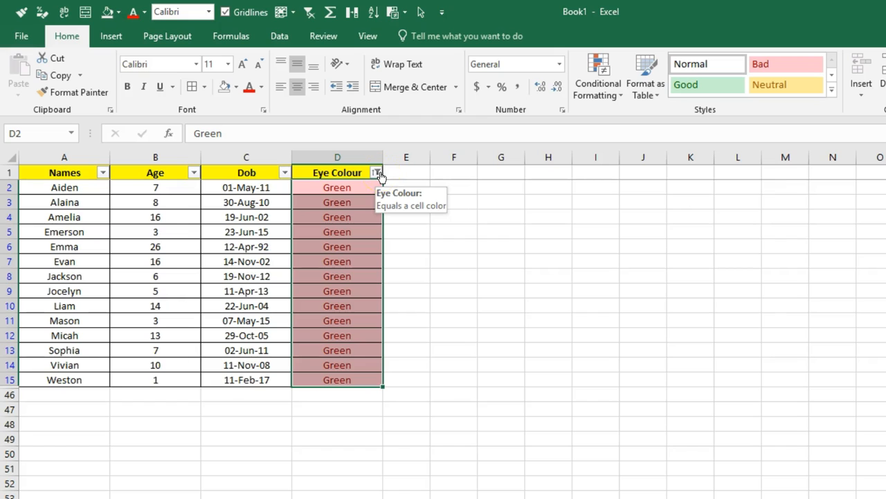
{"action": "left_click", "coordinate": [378, 174]}
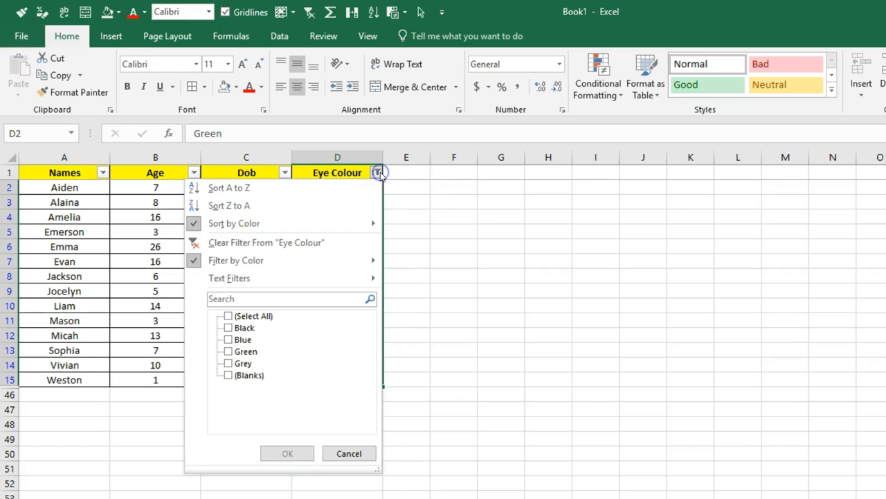
{"action": "left_click", "coordinate": [301, 244]}
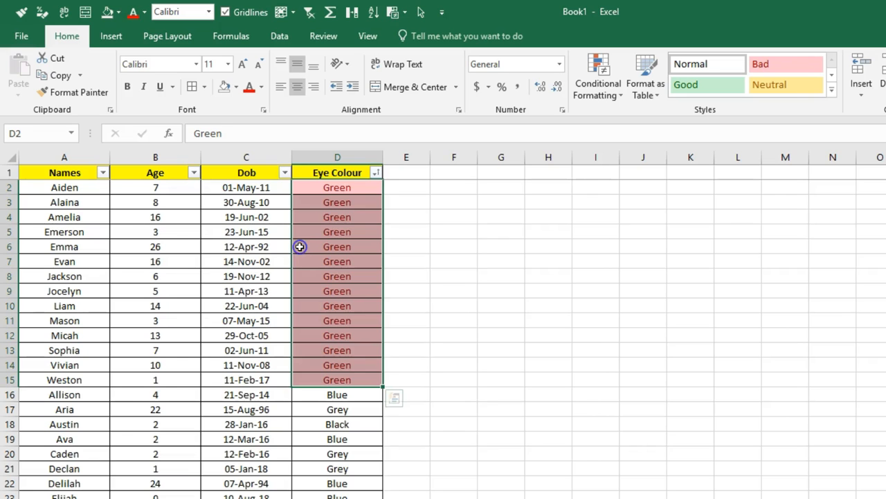
{"action": "left_click", "coordinate": [318, 247]}
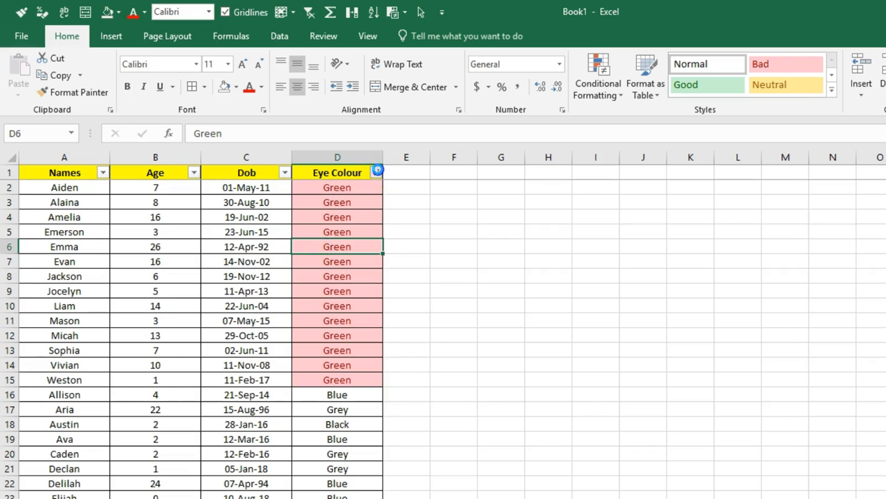
{"action": "left_click", "coordinate": [375, 172]}
{"action": "left_click", "coordinate": [329, 279]}
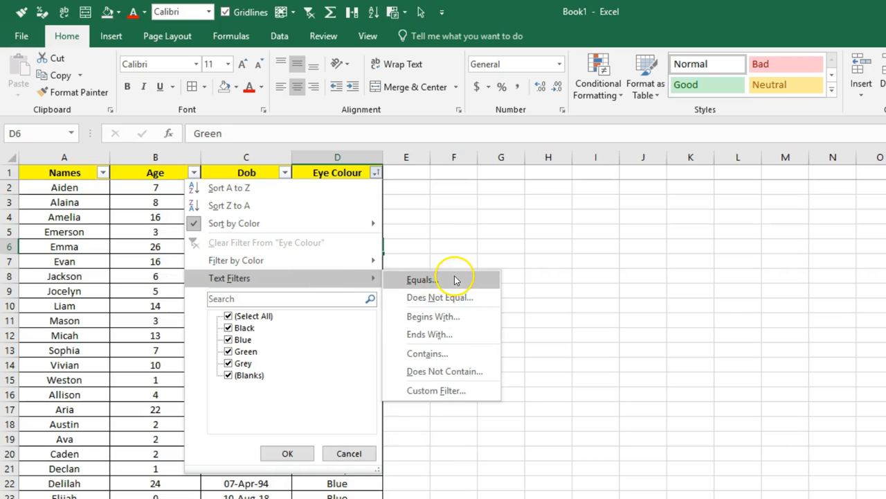
{"action": "left_click", "coordinate": [464, 323]}
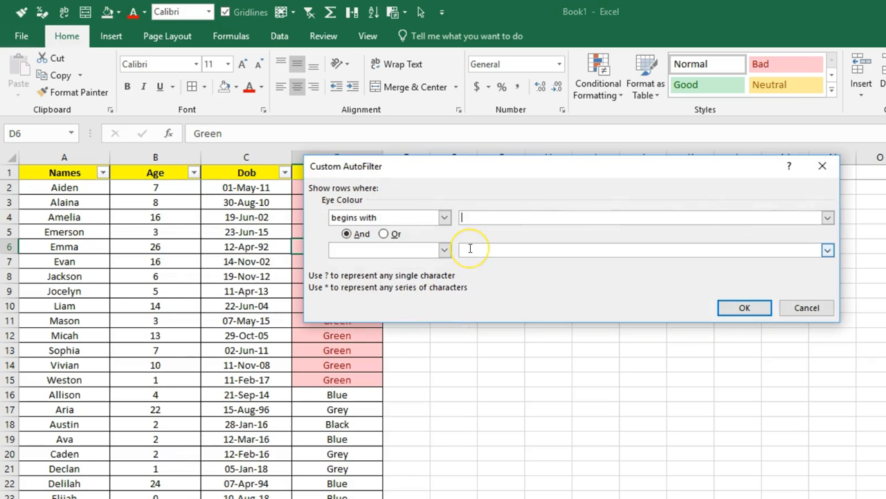
{"action": "left_click", "coordinate": [745, 307]}
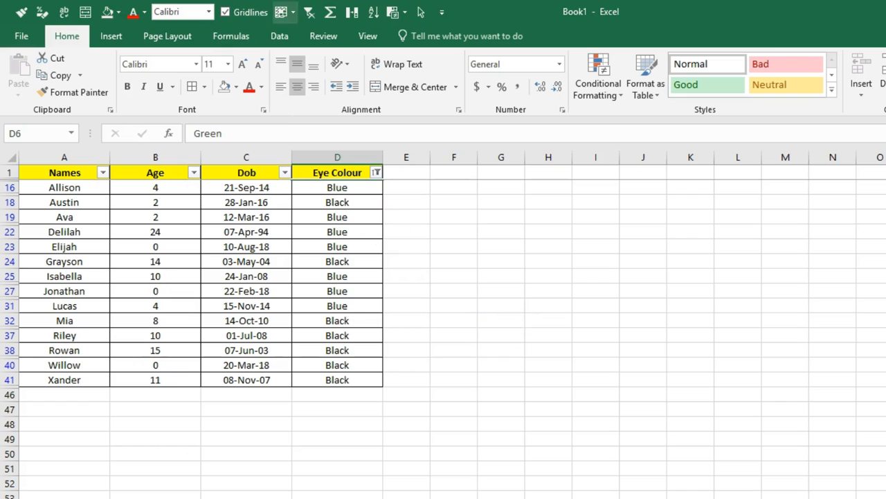
{"action": "left_click", "coordinate": [307, 13]}
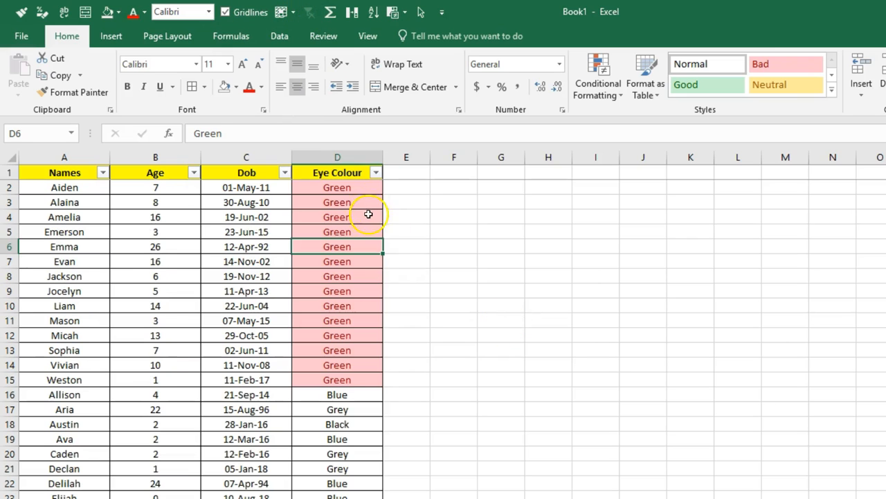
{"action": "left_click", "coordinate": [377, 173]}
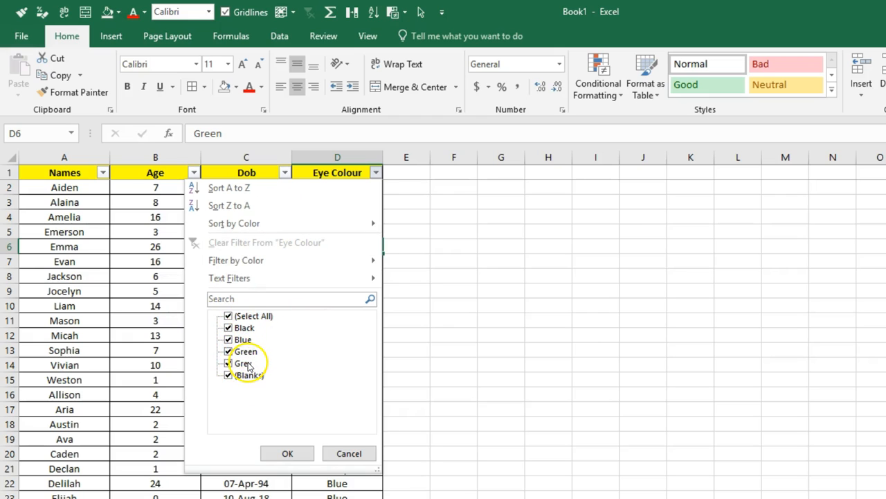
{"action": "left_click", "coordinate": [246, 315]}
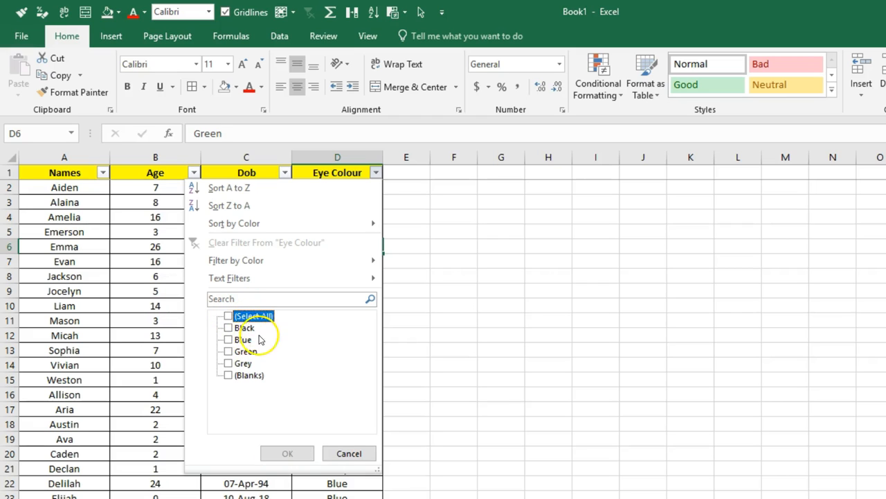
{"action": "left_click", "coordinate": [229, 340]}
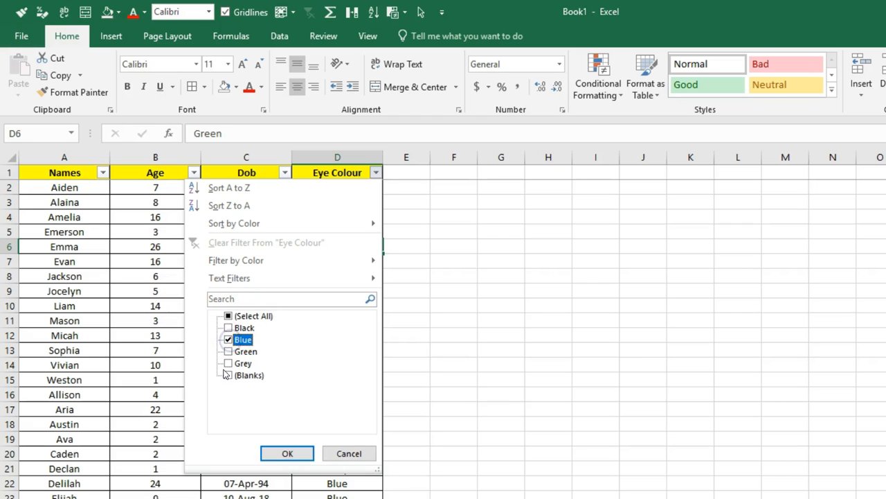
{"action": "left_click", "coordinate": [228, 363]}
{"action": "left_click", "coordinate": [285, 453]}
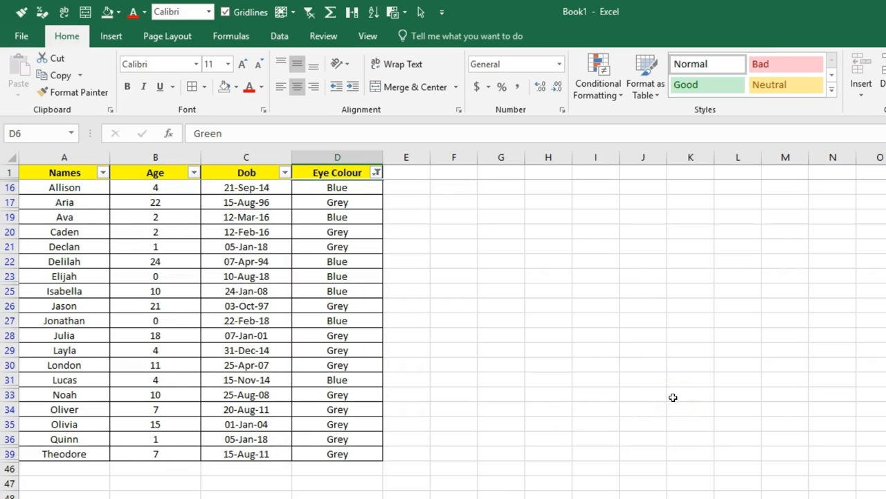
- Clear the Eye Colour filter so every row shows again
{"action": "left_click", "coordinate": [309, 12]}
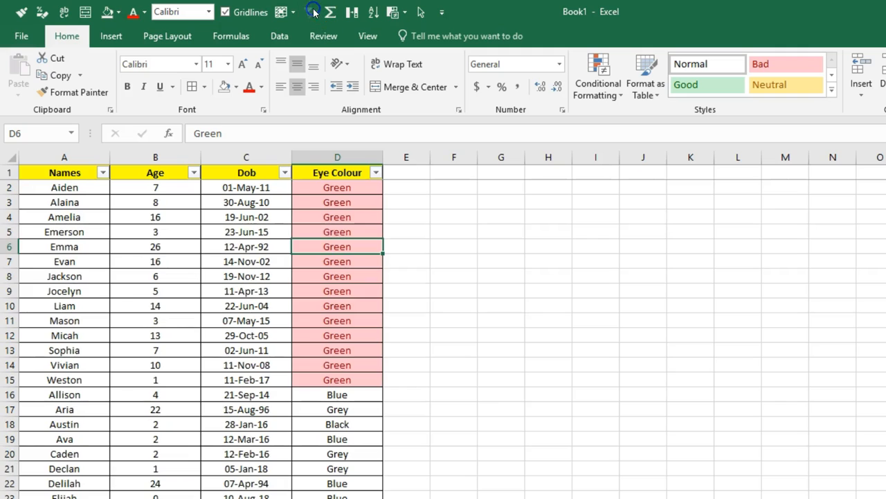
{"action": "left_click", "coordinate": [102, 173]}
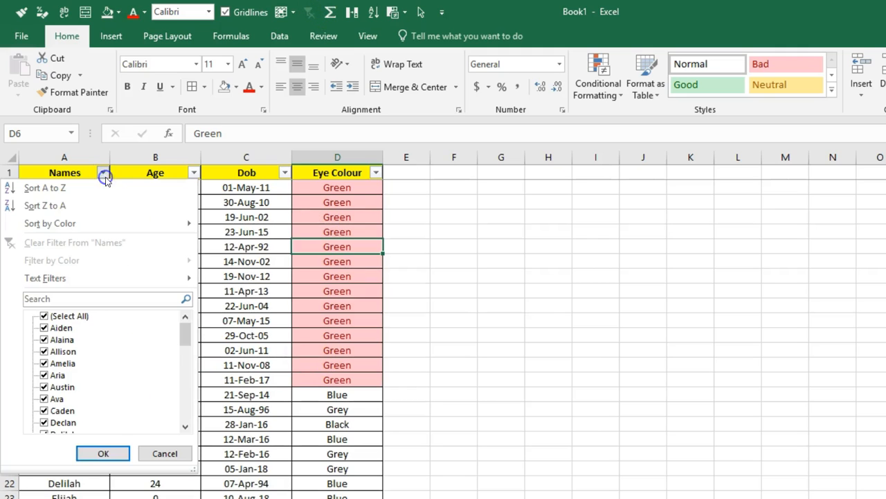
{"action": "left_click_drag", "start_coordinate": [184, 326], "coordinate": [189, 411]}
{"action": "left_click", "coordinate": [257, 350]}
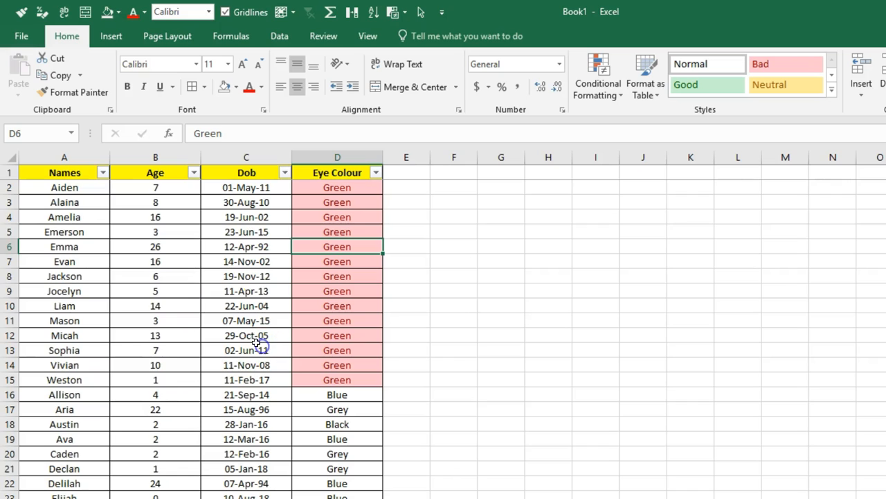
- Apply a Number Filters Top 10 Items filter to the Age column
{"action": "left_click", "coordinate": [194, 173]}
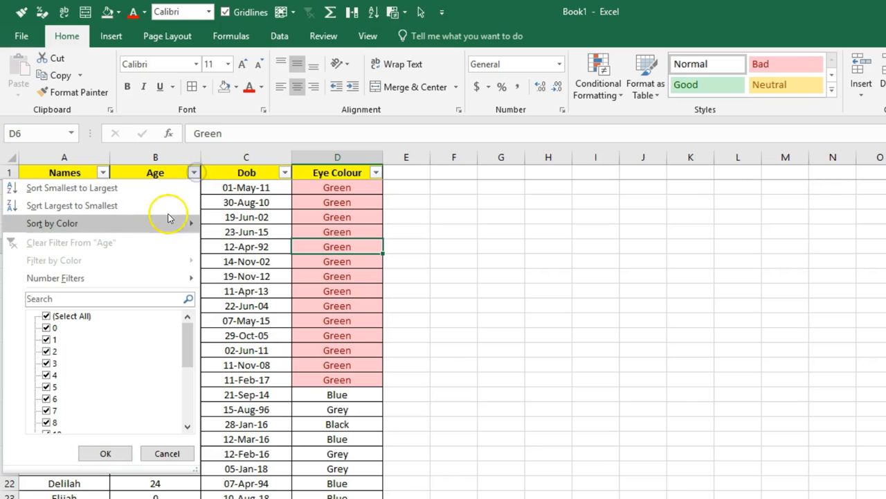
{"action": "left_click", "coordinate": [153, 278]}
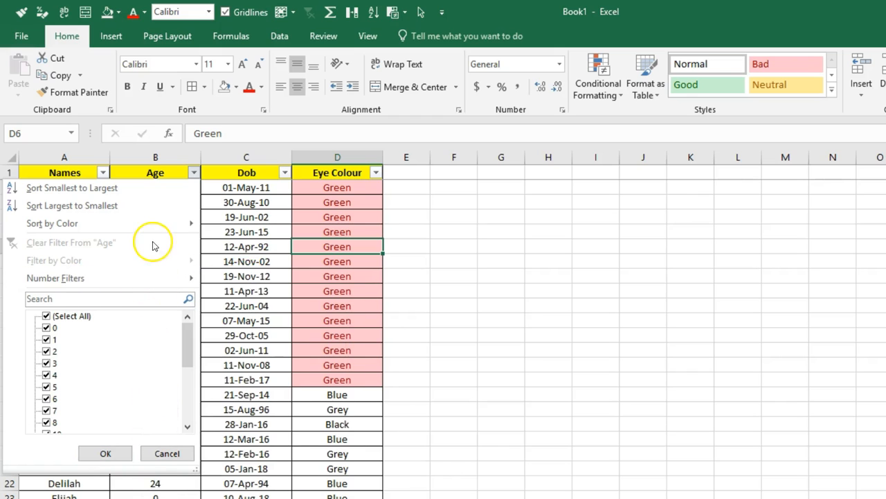
{"action": "mouse_move", "coordinate": [152, 280]}
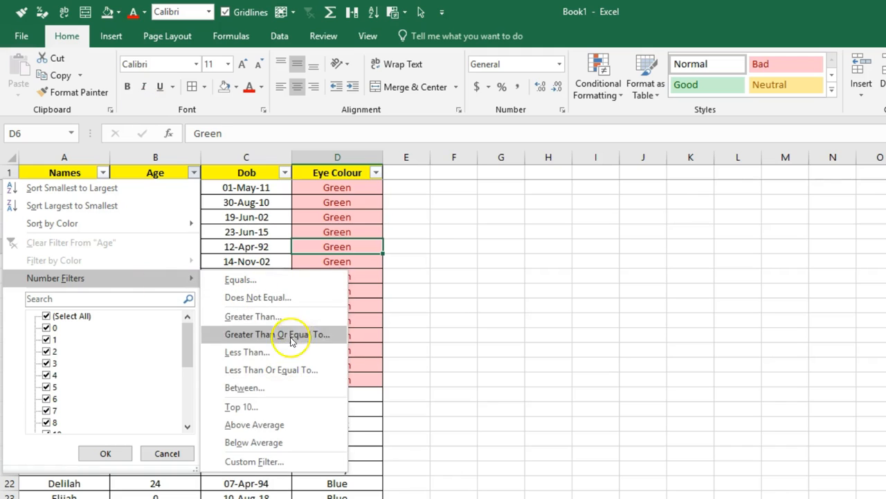
{"action": "left_click", "coordinate": [295, 413]}
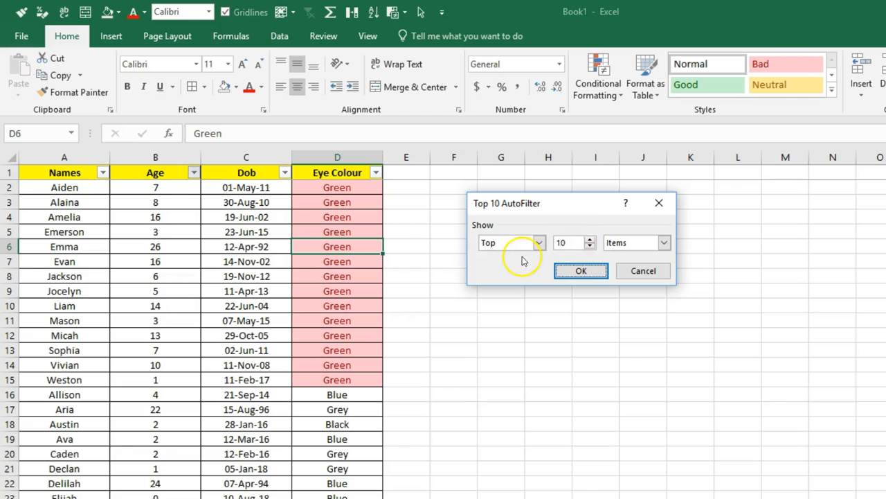
{"action": "left_click", "coordinate": [581, 270]}
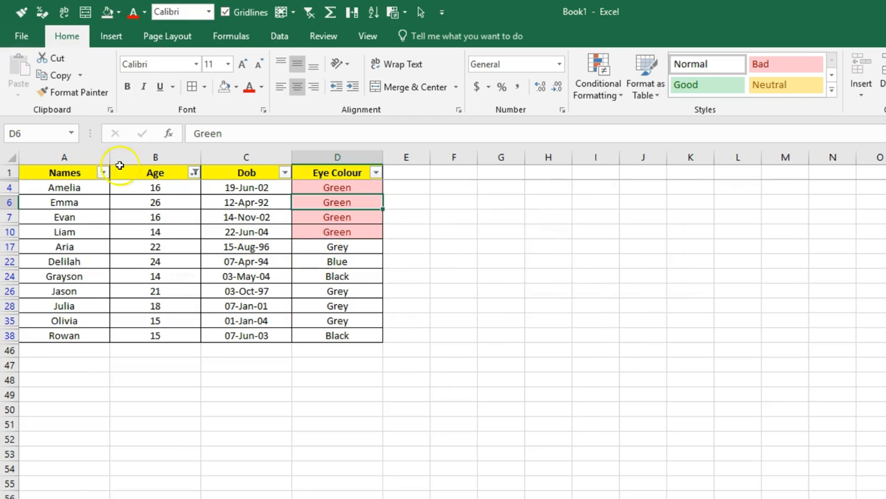
- Filter the Age column with a custom 'is less than 10' rule
{"action": "left_click", "coordinate": [193, 173]}
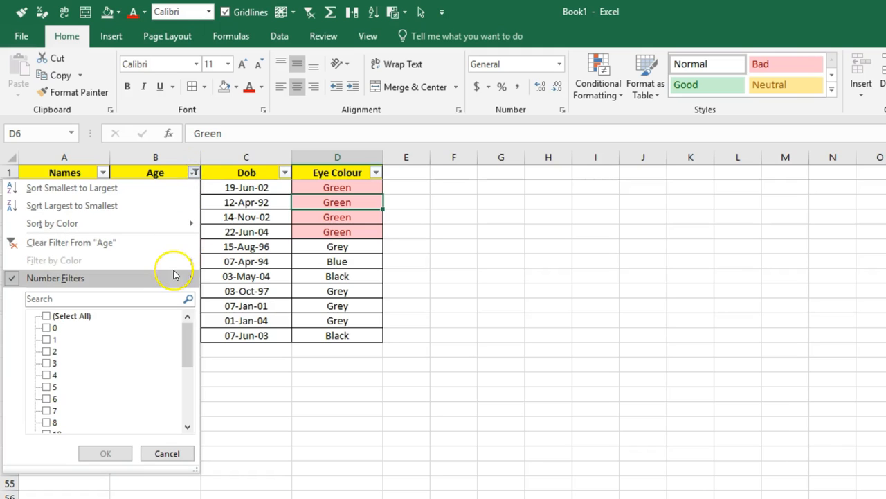
{"action": "mouse_move", "coordinate": [174, 275]}
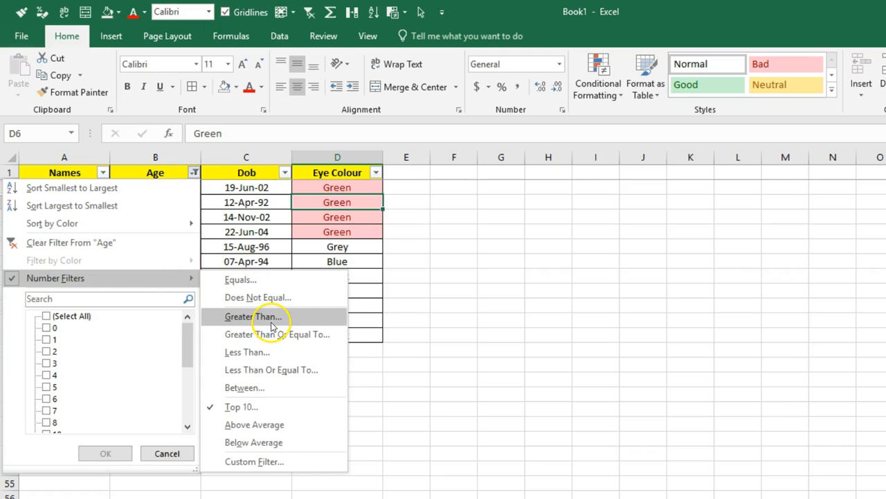
{"action": "left_click", "coordinate": [280, 351]}
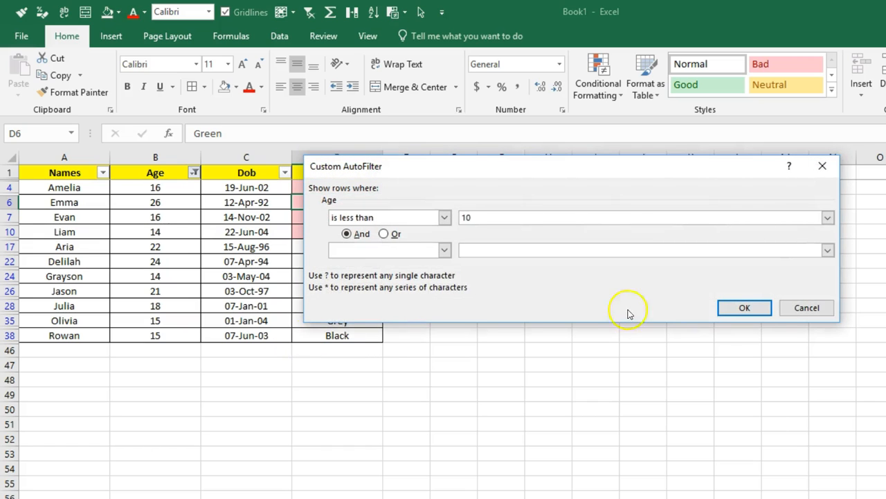
{"action": "left_click", "coordinate": [735, 308]}
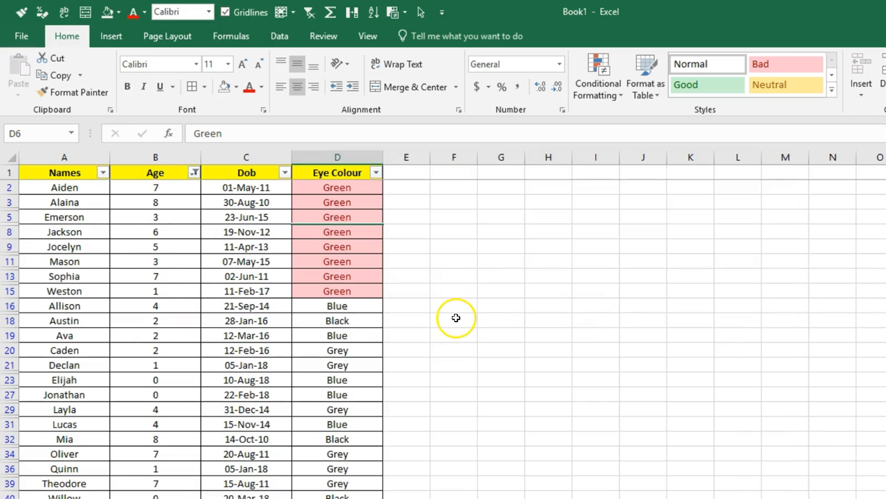